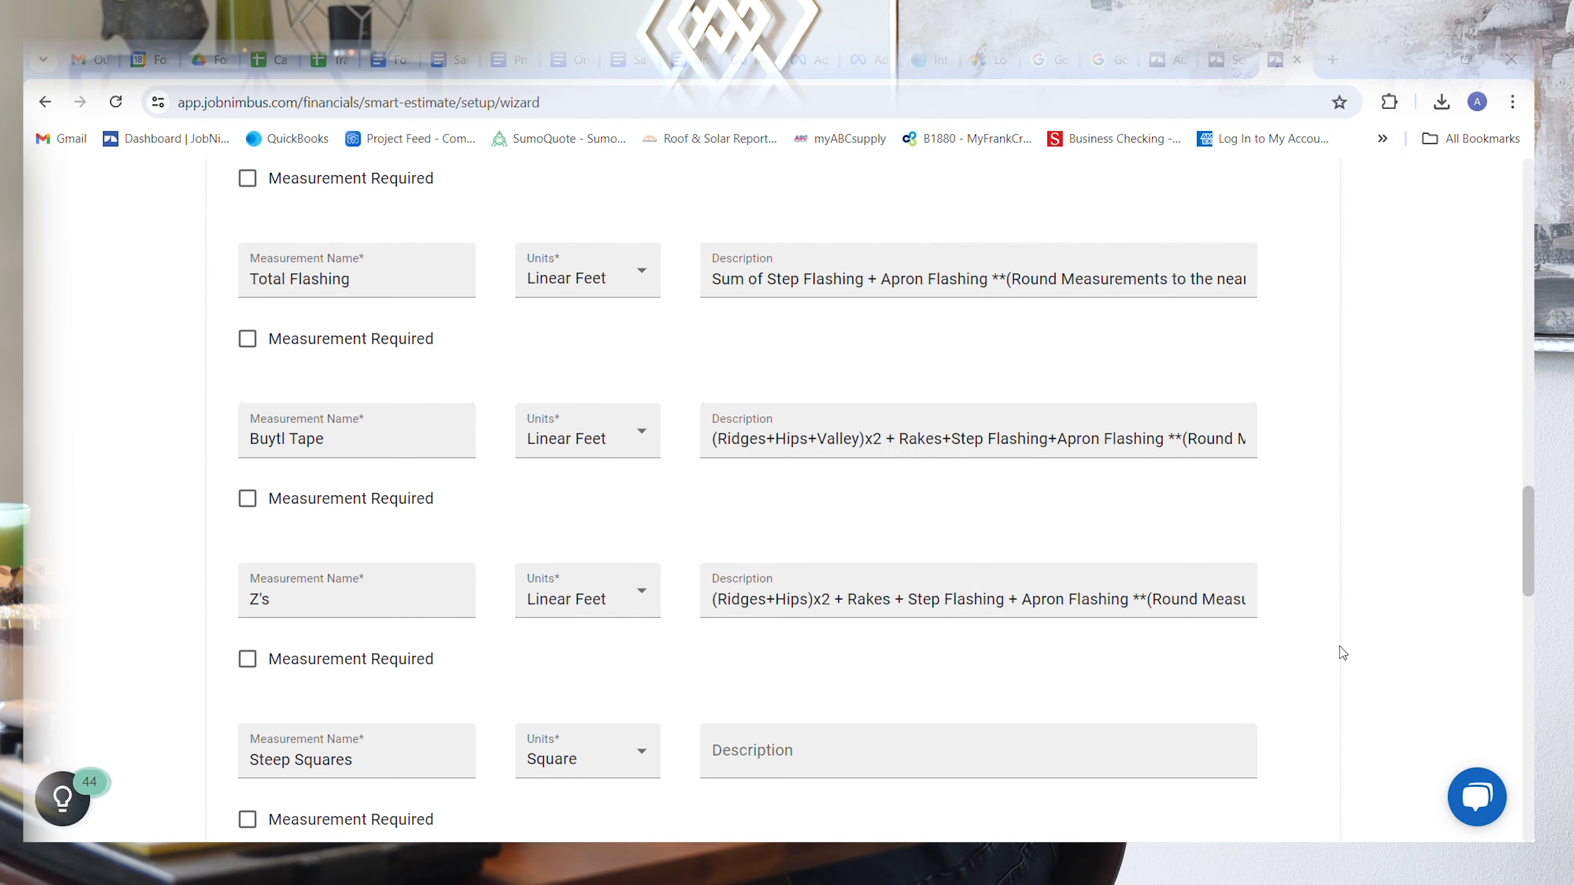
Step: Review the remaining template measurements through Metal Set Up Fee and advance the Smart Estimate setup to the Products stage
{"action": "scroll", "coordinate": [1342, 653], "scroll_direction": "down", "scroll_amount": 2}
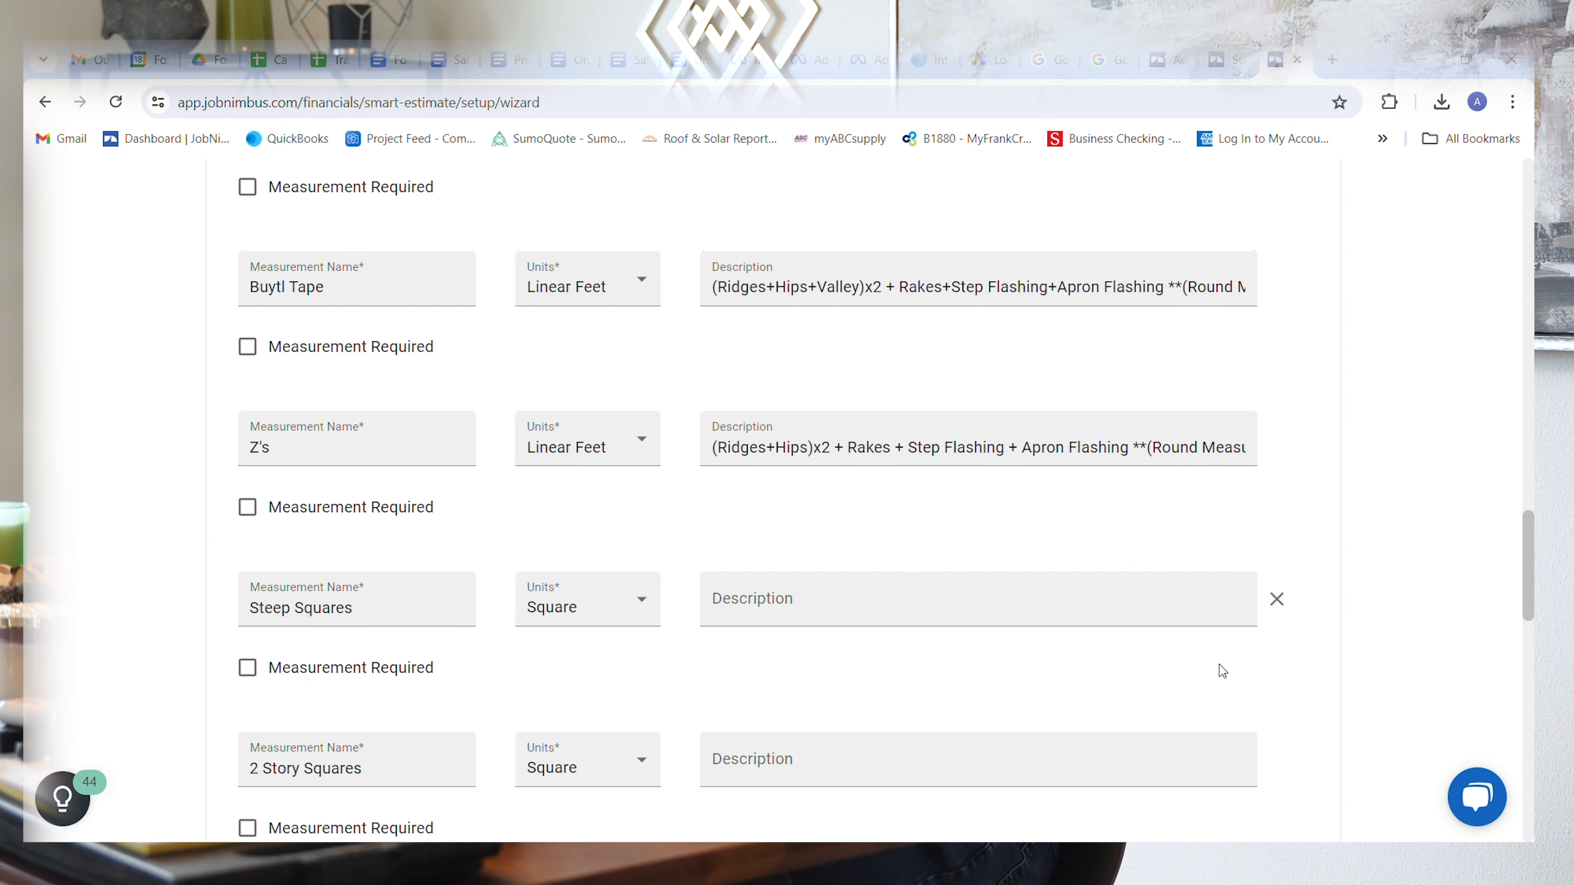
{"action": "scroll", "coordinate": [1392, 664], "scroll_direction": "down", "scroll_amount": 4}
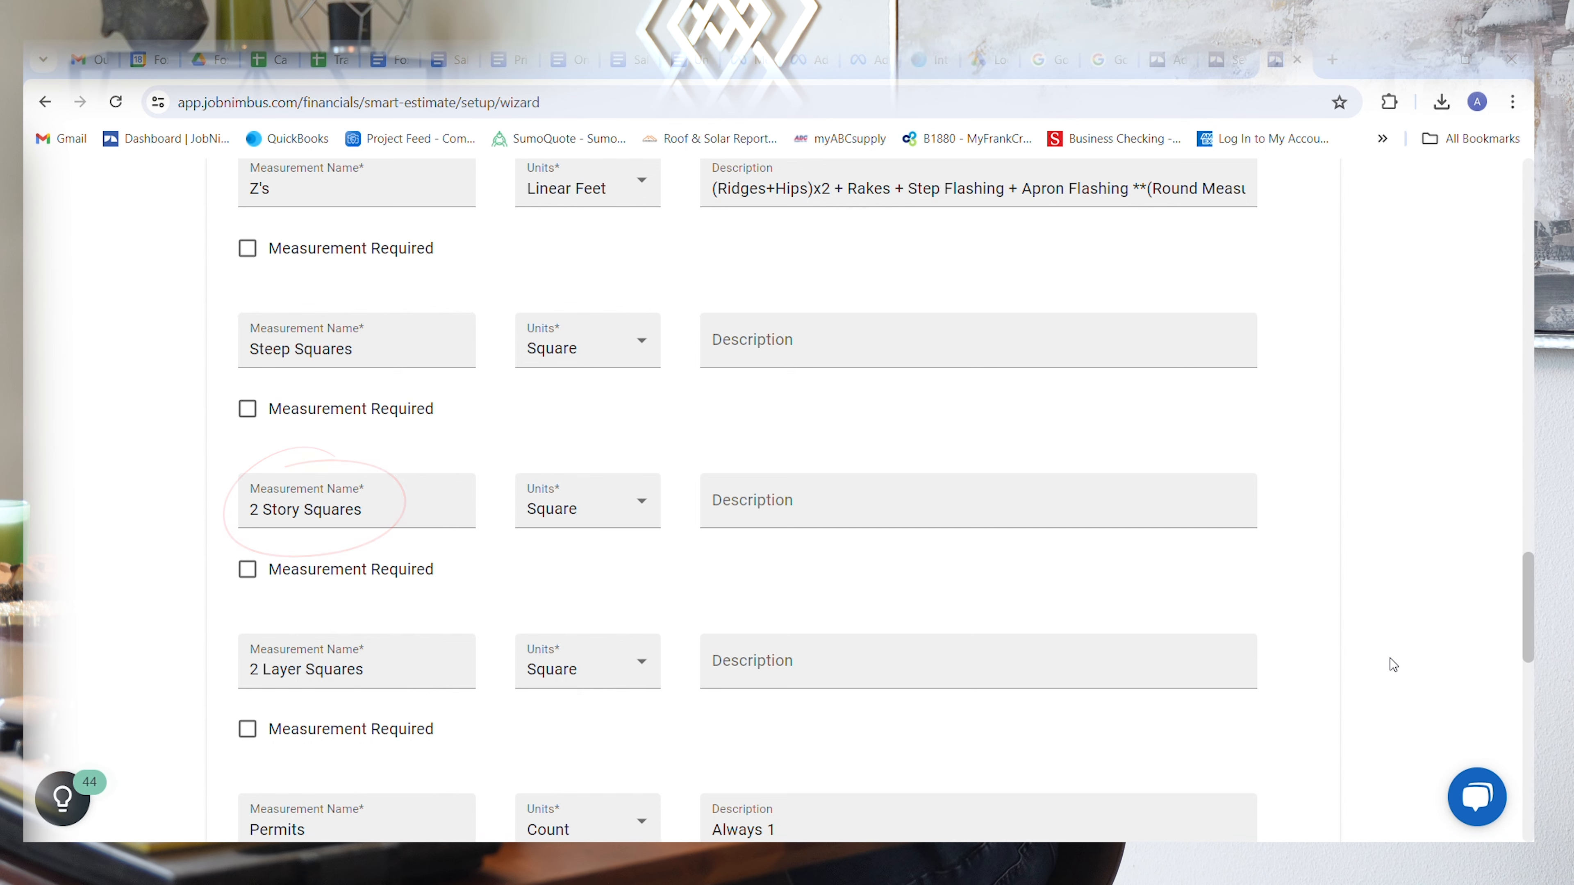
{"action": "scroll", "coordinate": [1393, 665], "scroll_direction": "down", "scroll_amount": 2}
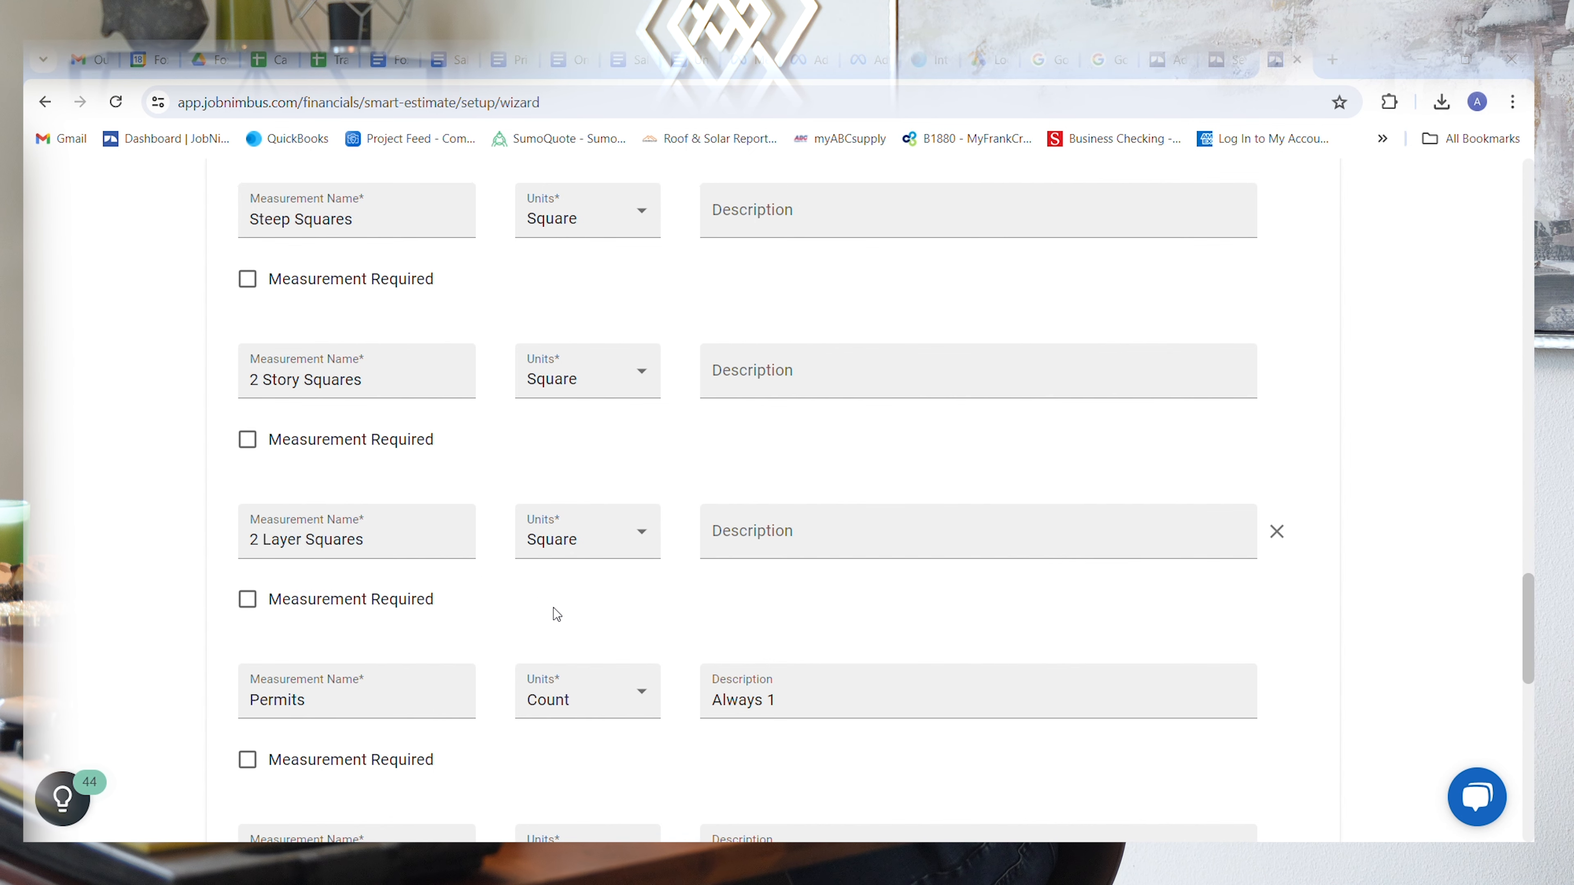
{"action": "scroll", "coordinate": [487, 797], "scroll_direction": "down", "scroll_amount": 3}
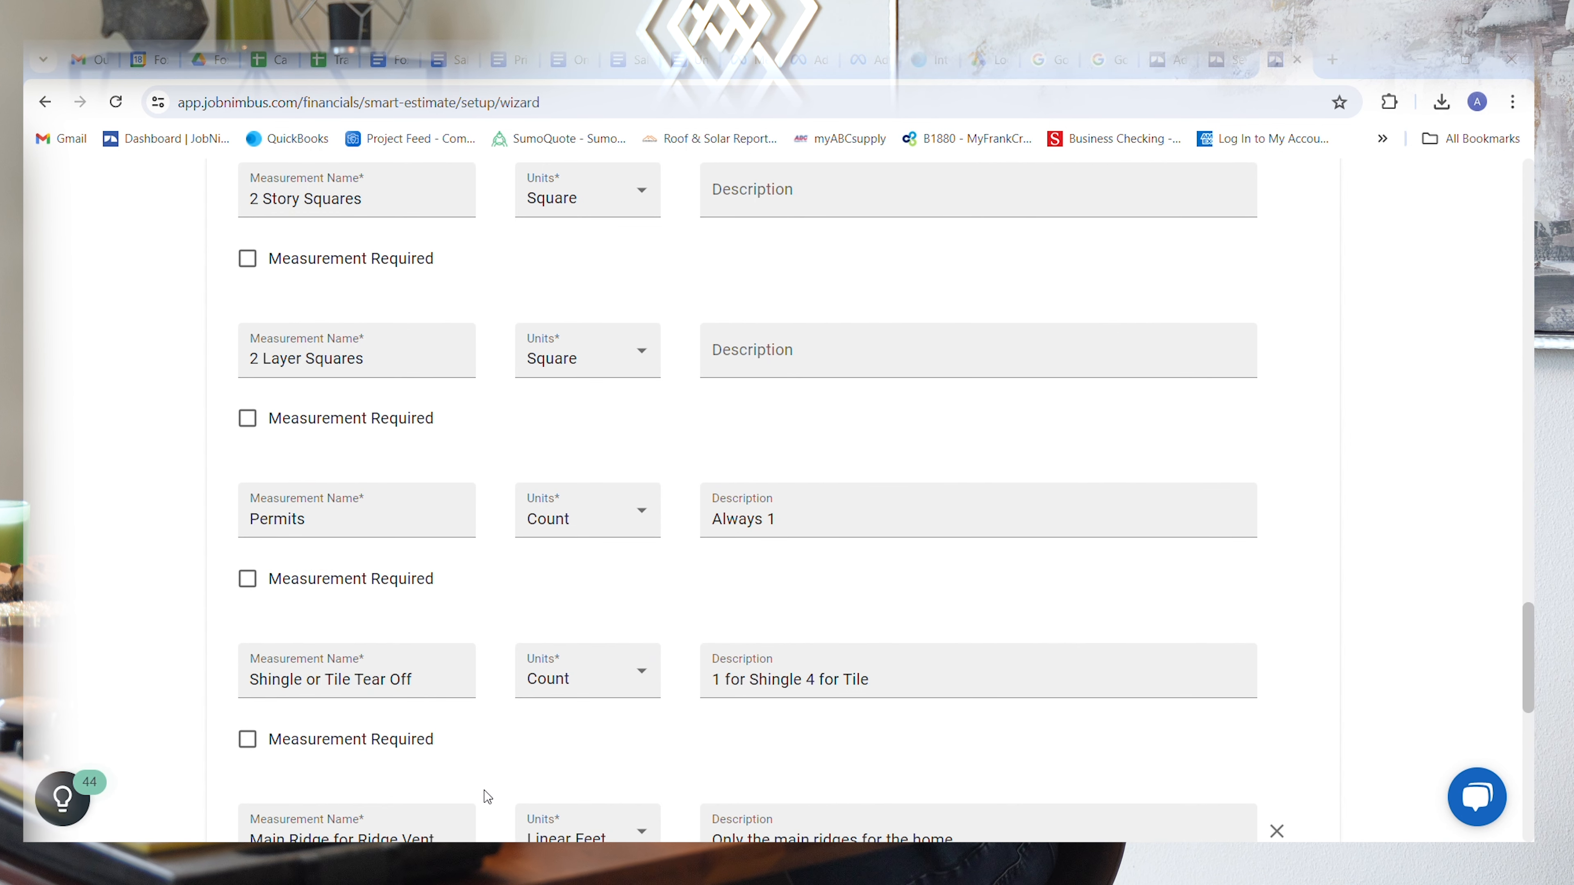
{"action": "scroll", "coordinate": [487, 796], "scroll_direction": "down", "scroll_amount": 2}
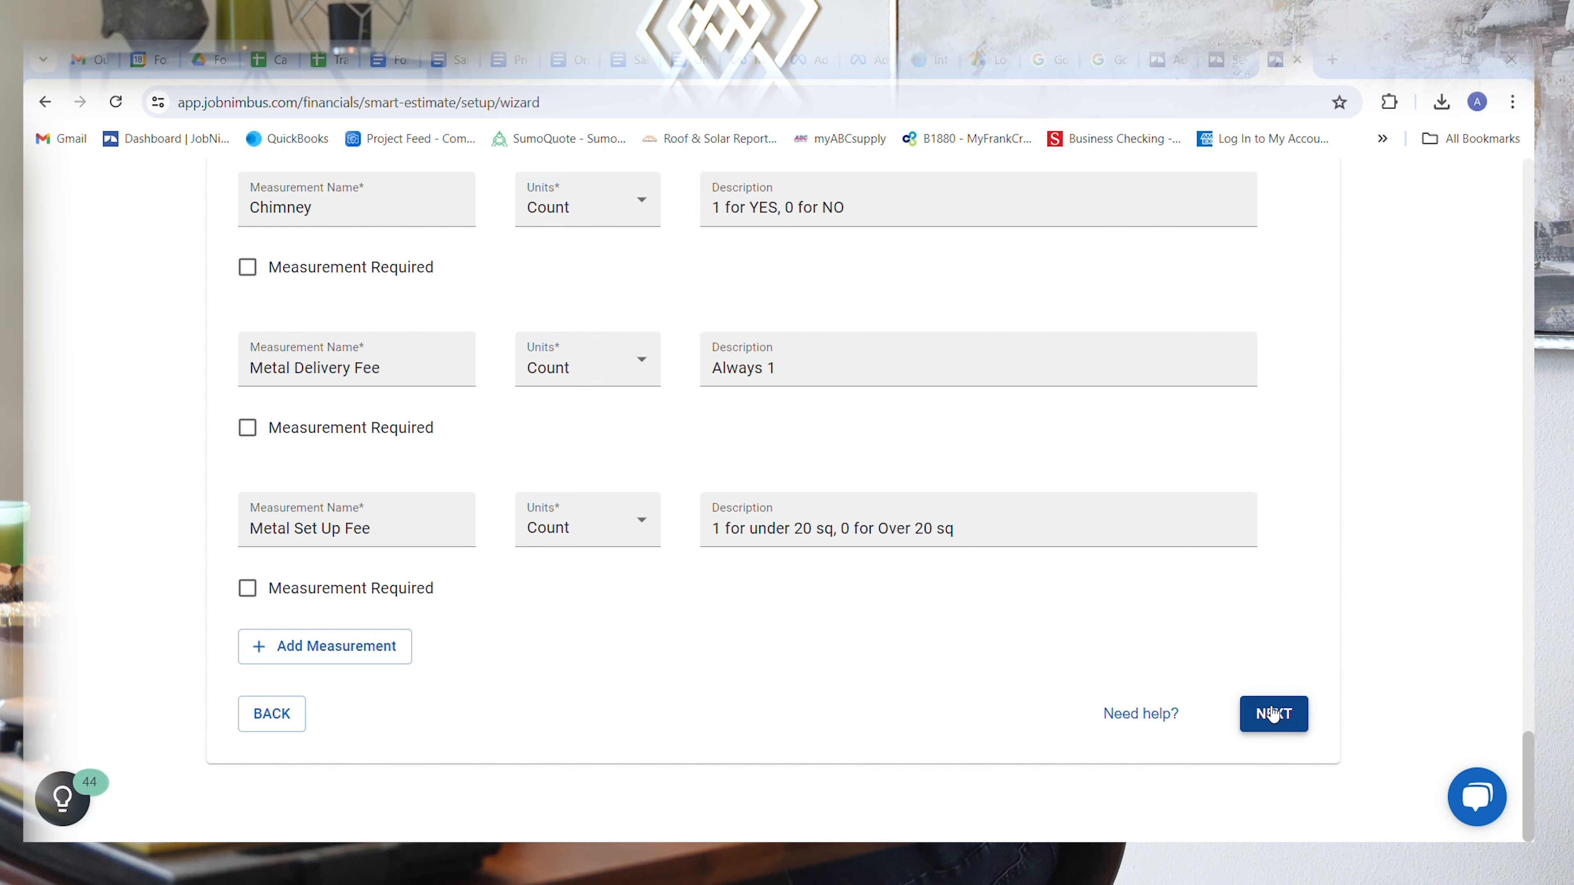
{"action": "left_click", "coordinate": [1272, 713]}
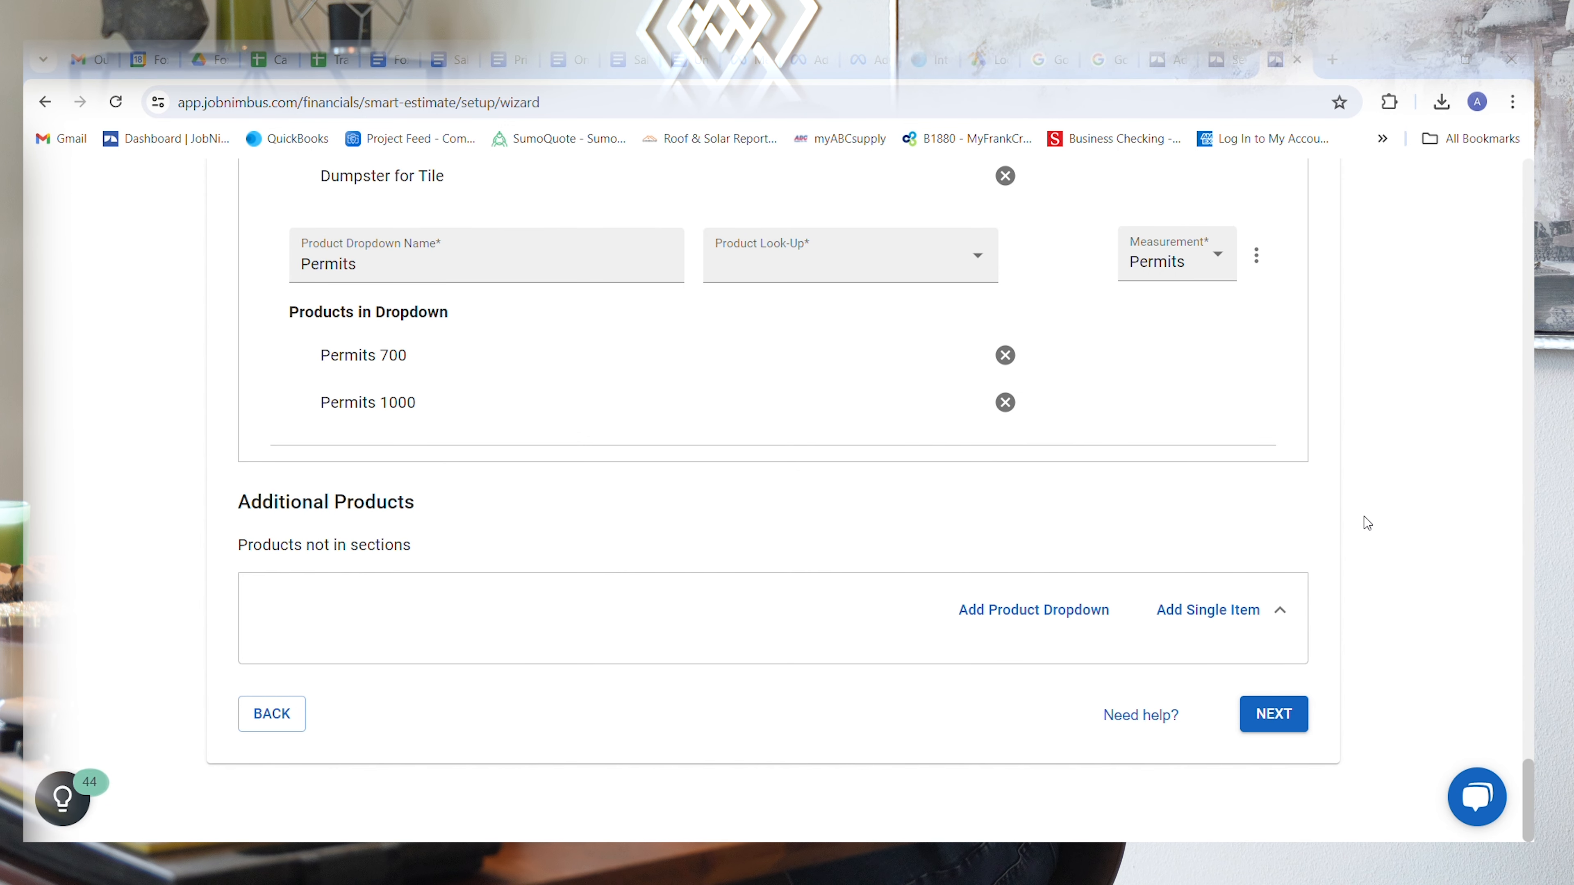
Step: Examine the Dry In section's line items and browse the product options available for its first item, leaving the selection as is
{"action": "scroll", "coordinate": [1367, 523], "scroll_direction": "up", "scroll_amount": 20}
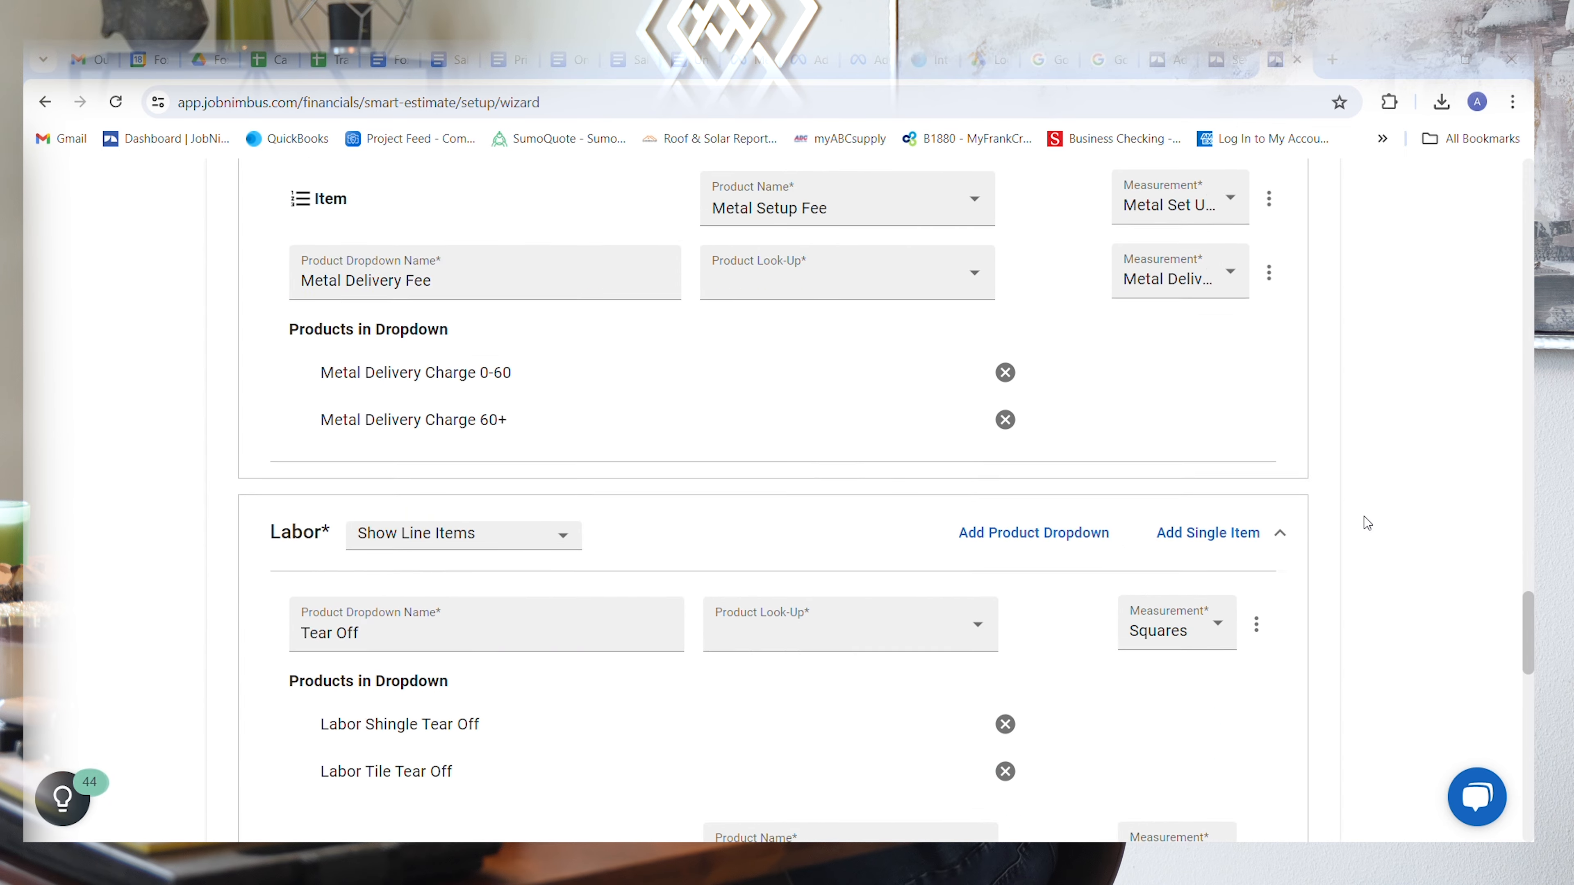
{"action": "scroll", "coordinate": [1367, 523], "scroll_direction": "up", "scroll_amount": 6}
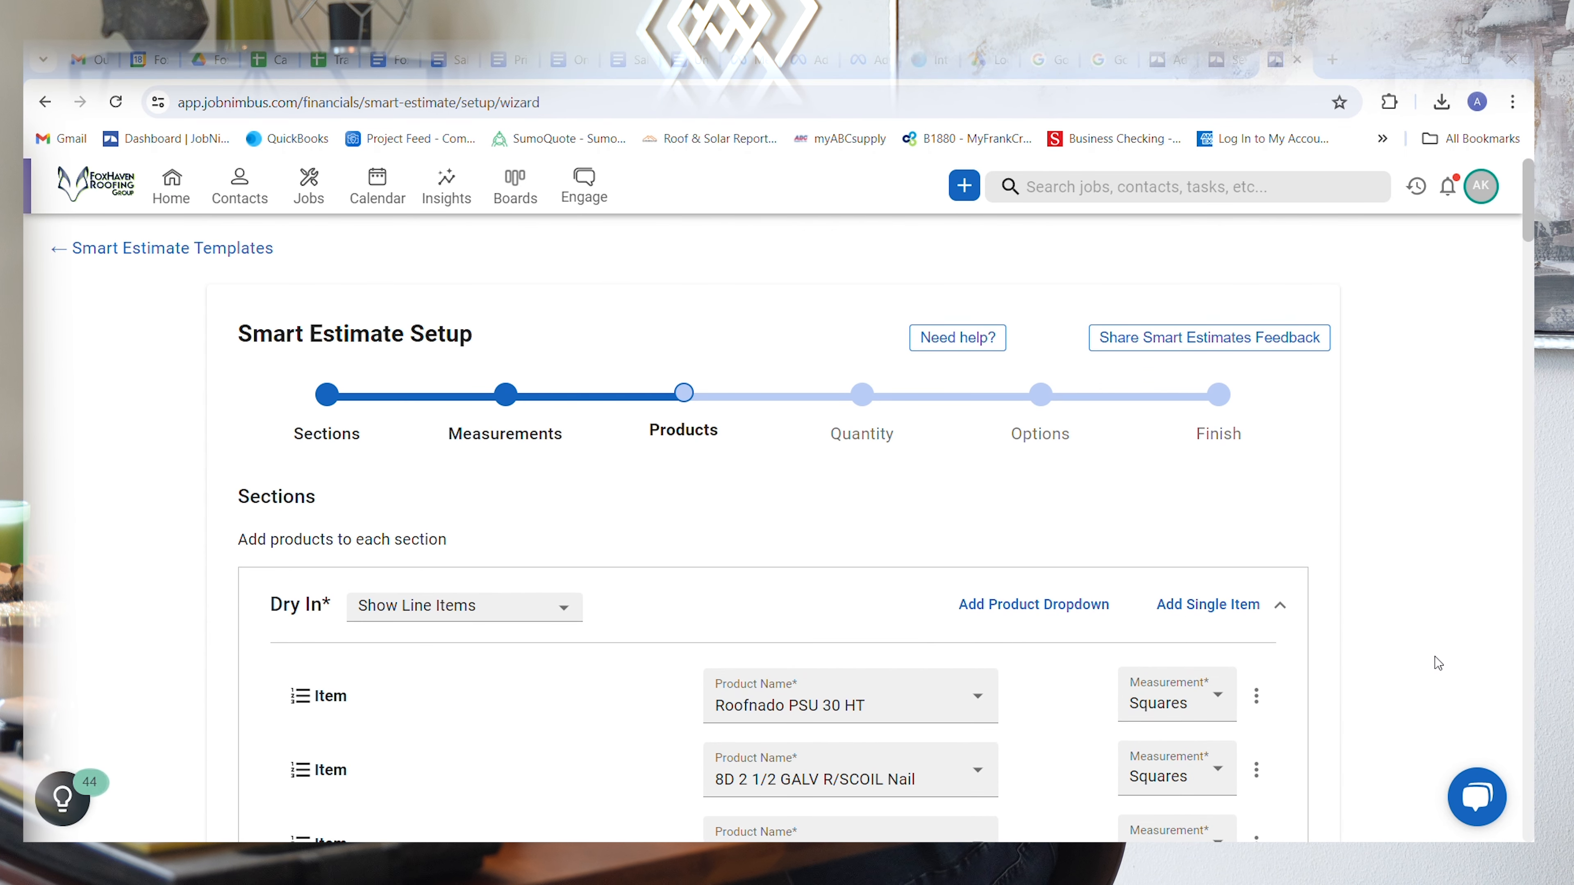
{"action": "scroll", "coordinate": [1438, 664], "scroll_direction": "down", "scroll_amount": 5}
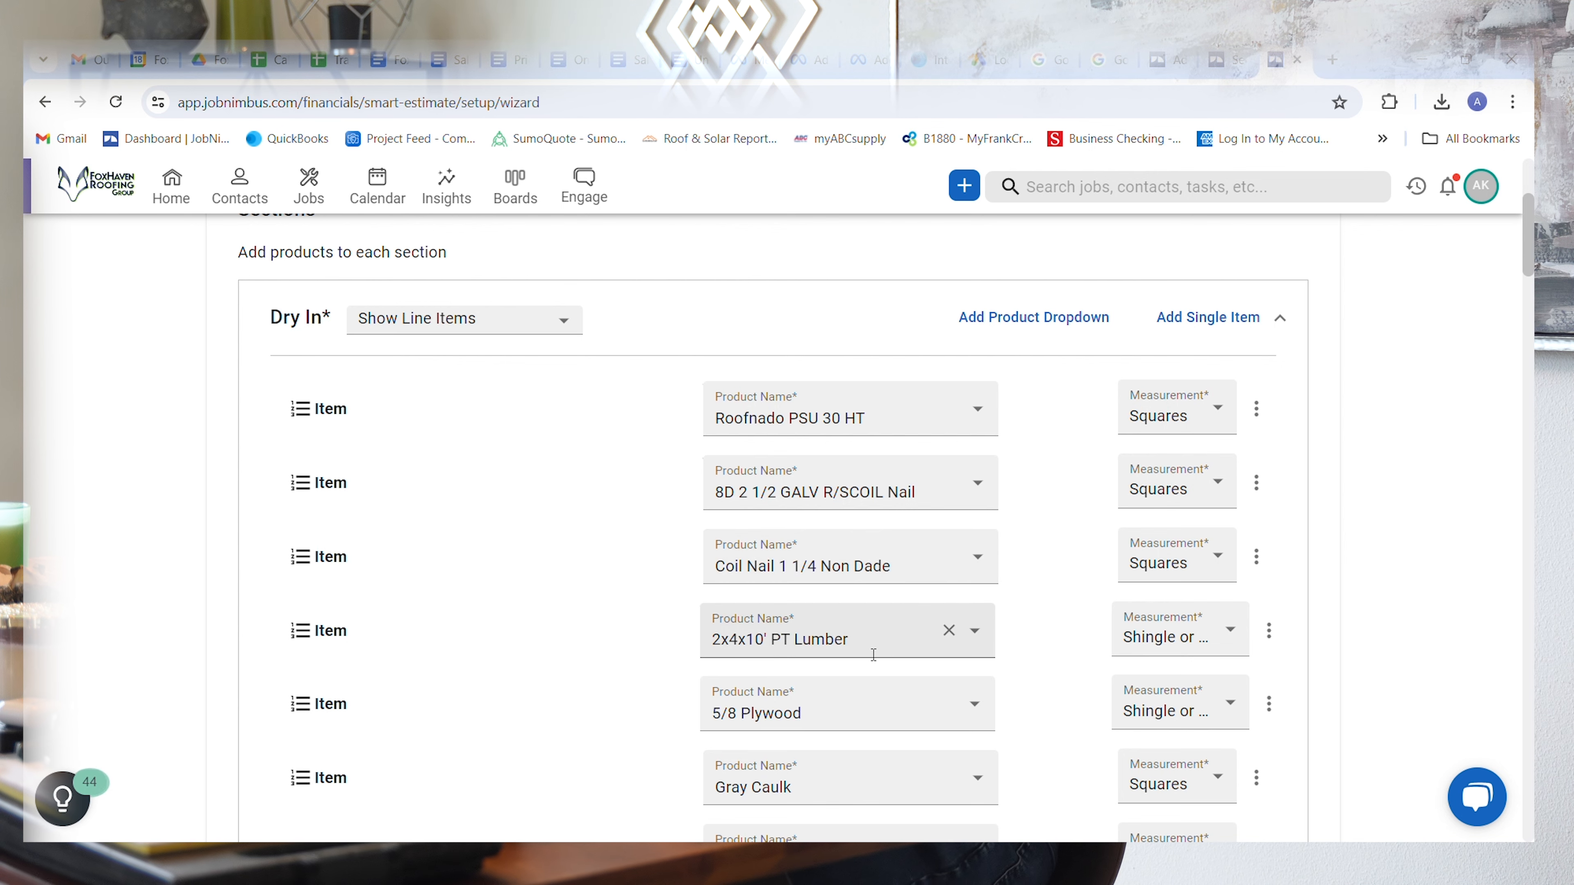
{"action": "scroll", "coordinate": [570, 750], "scroll_direction": "down", "scroll_amount": 2}
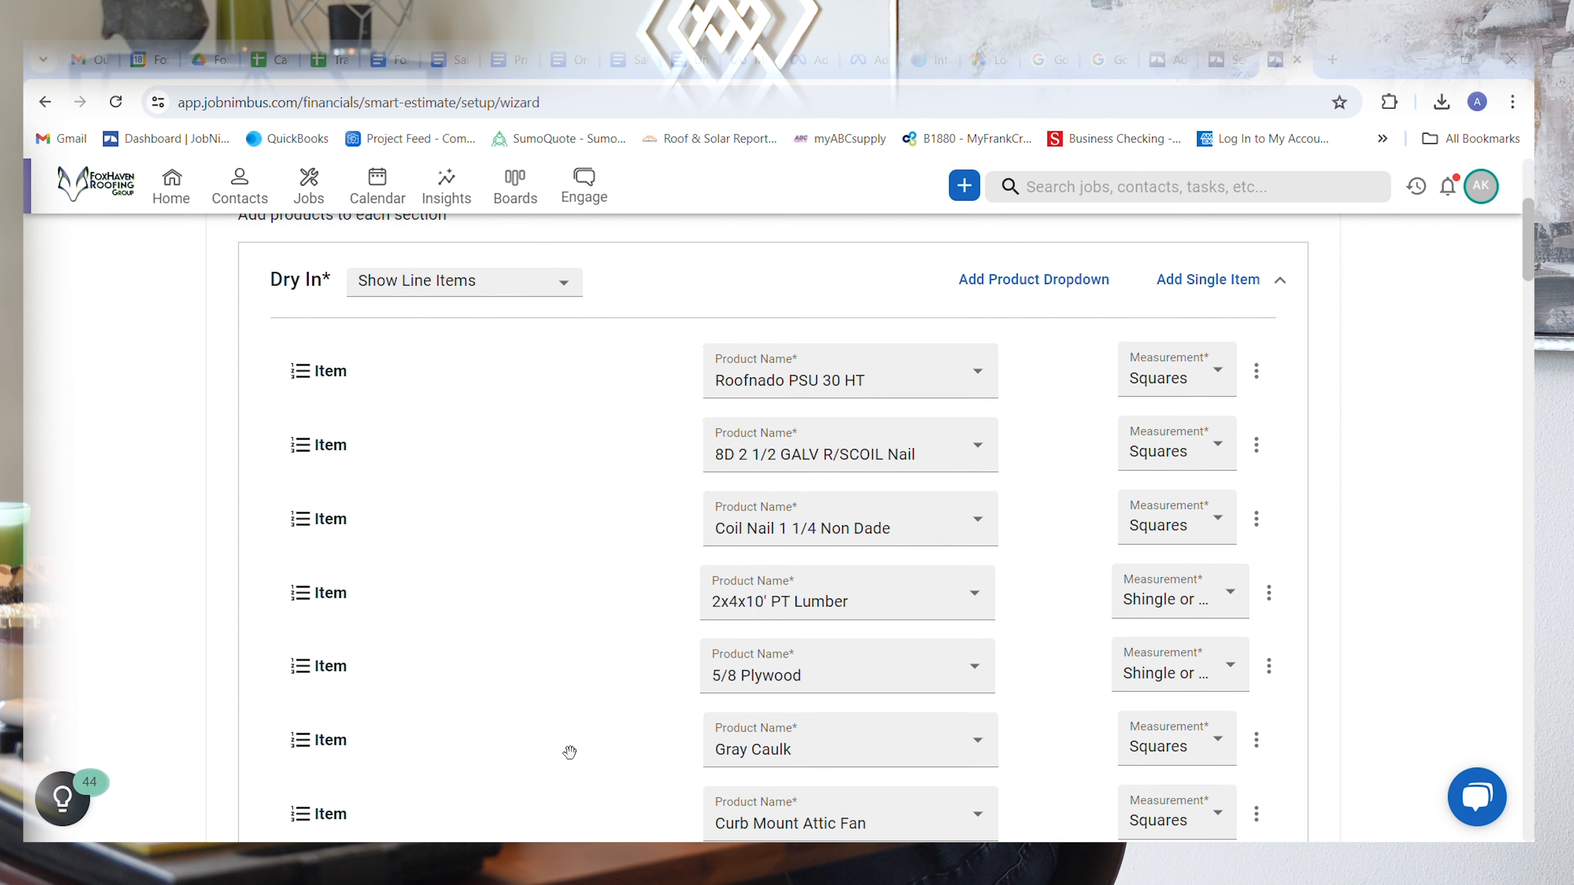
{"action": "scroll", "coordinate": [569, 751], "scroll_direction": "down", "scroll_amount": 1}
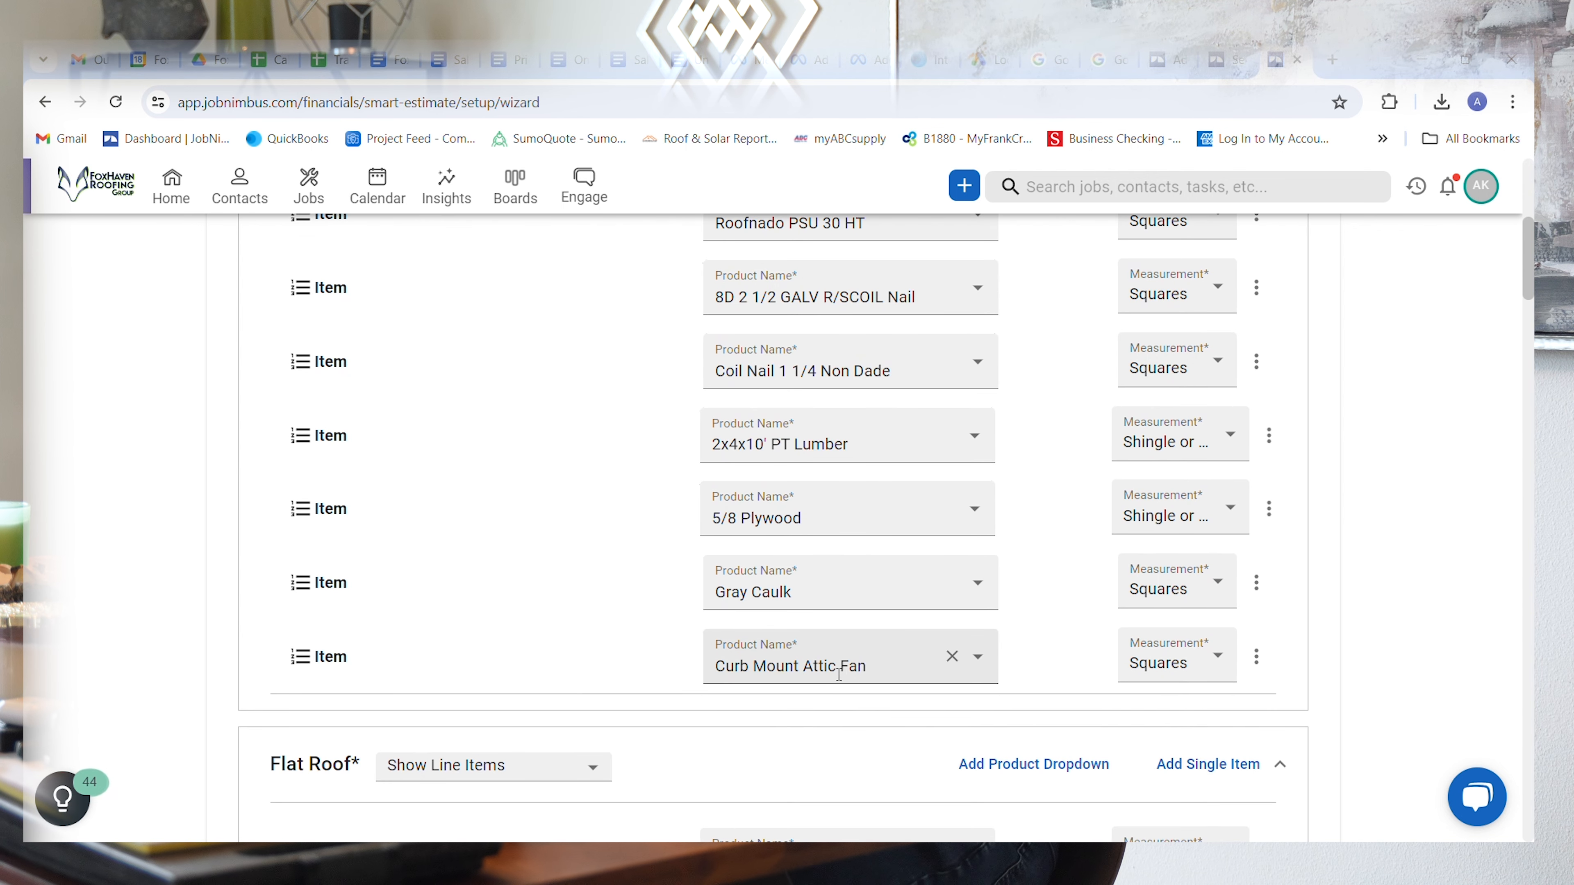
{"action": "scroll", "coordinate": [604, 627], "scroll_direction": "up", "scroll_amount": 3}
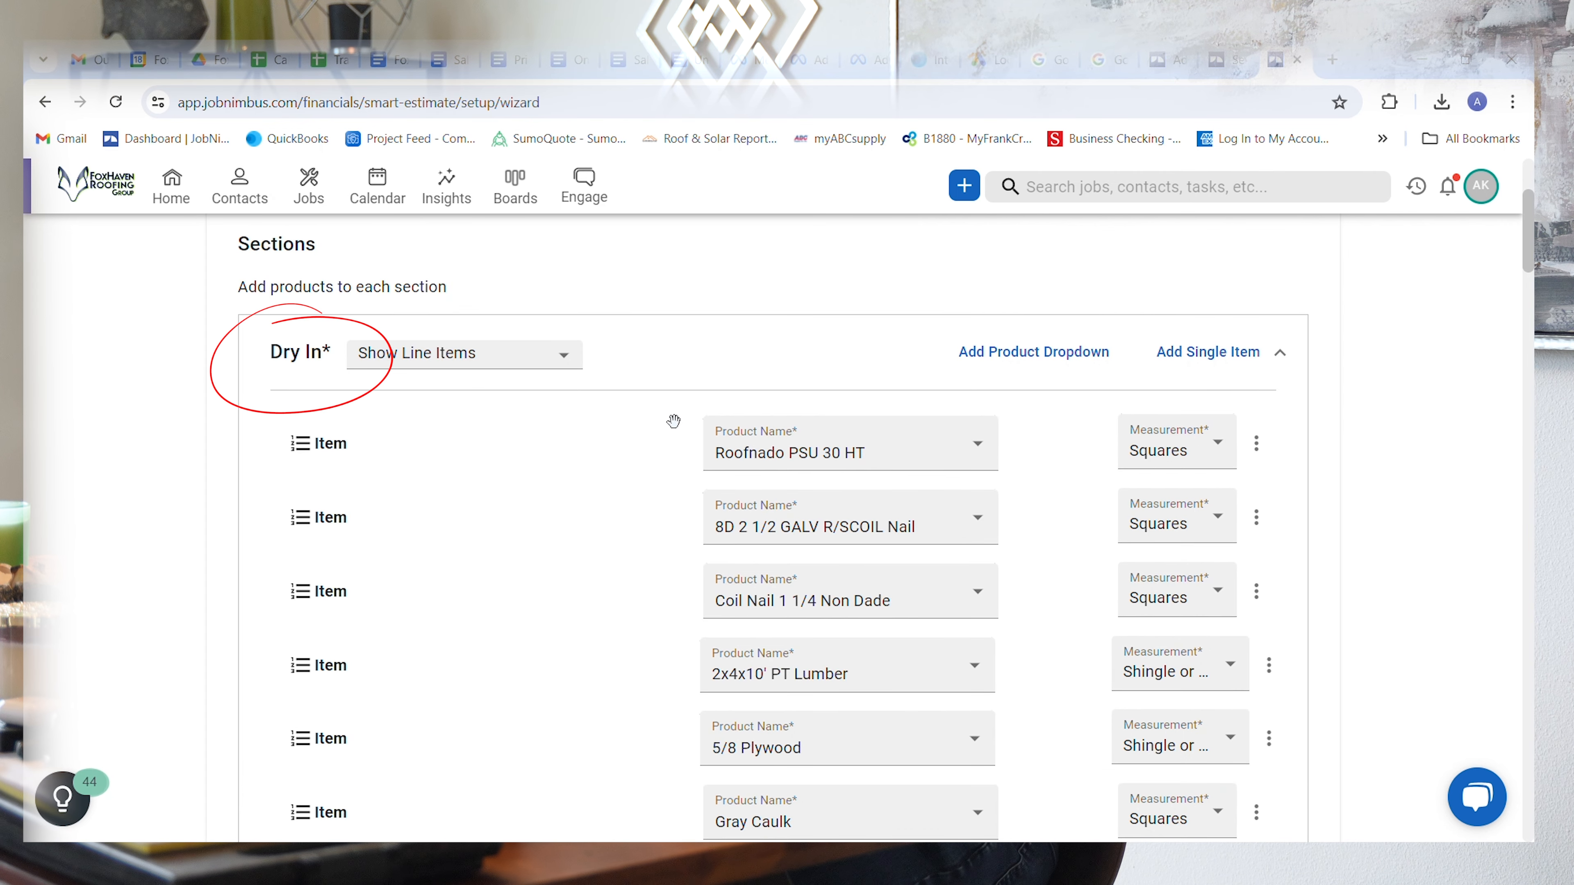
{"action": "left_click", "coordinate": [835, 453]}
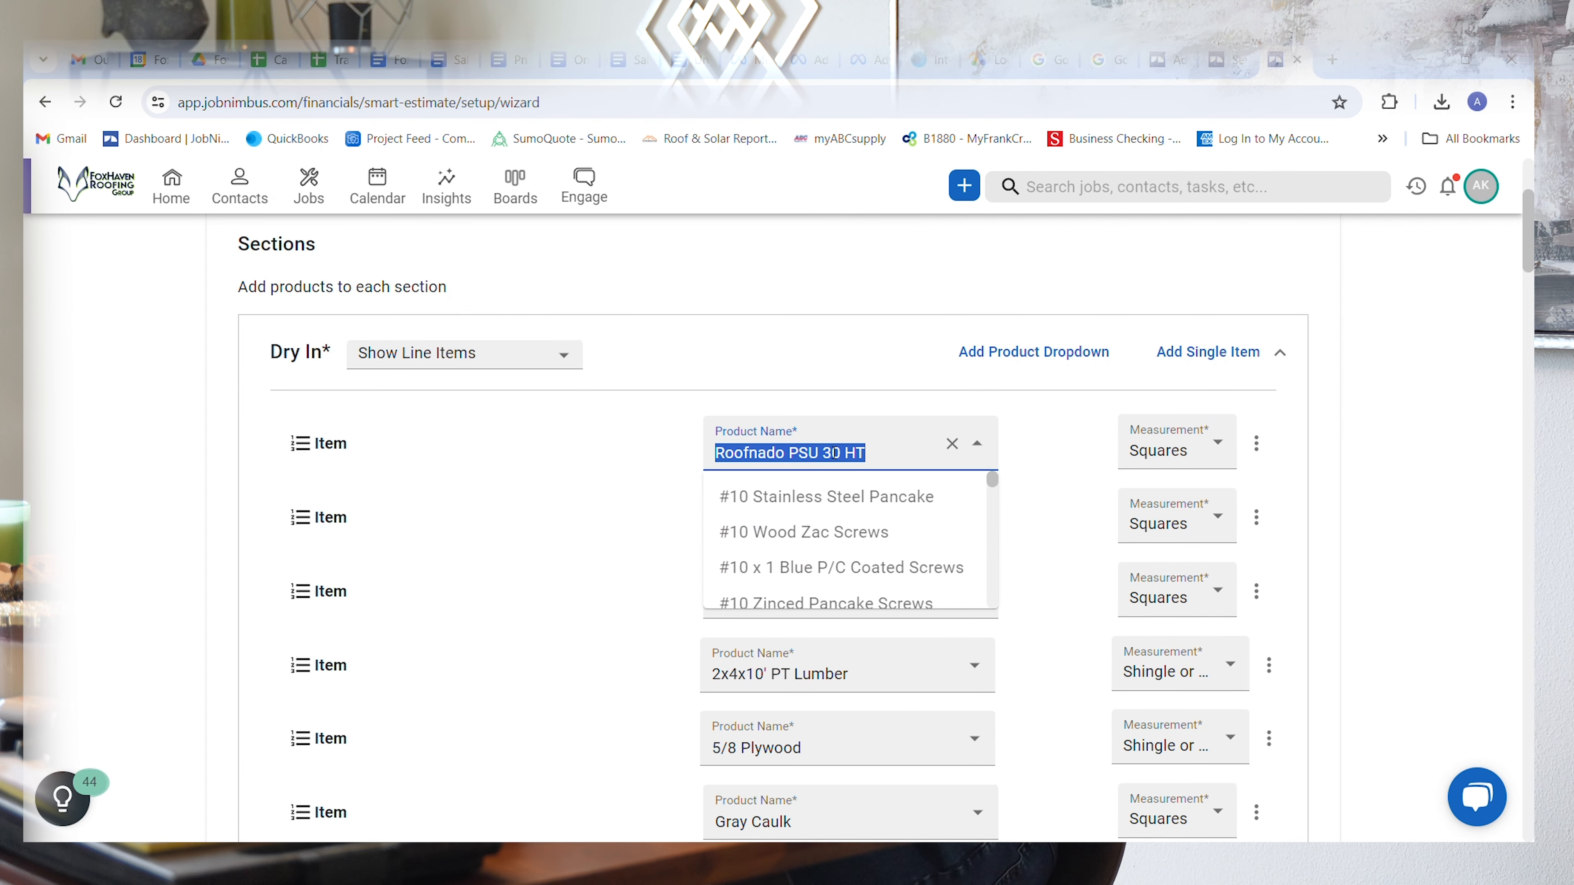
{"action": "scroll", "coordinate": [843, 532], "scroll_direction": "down", "scroll_amount": 3}
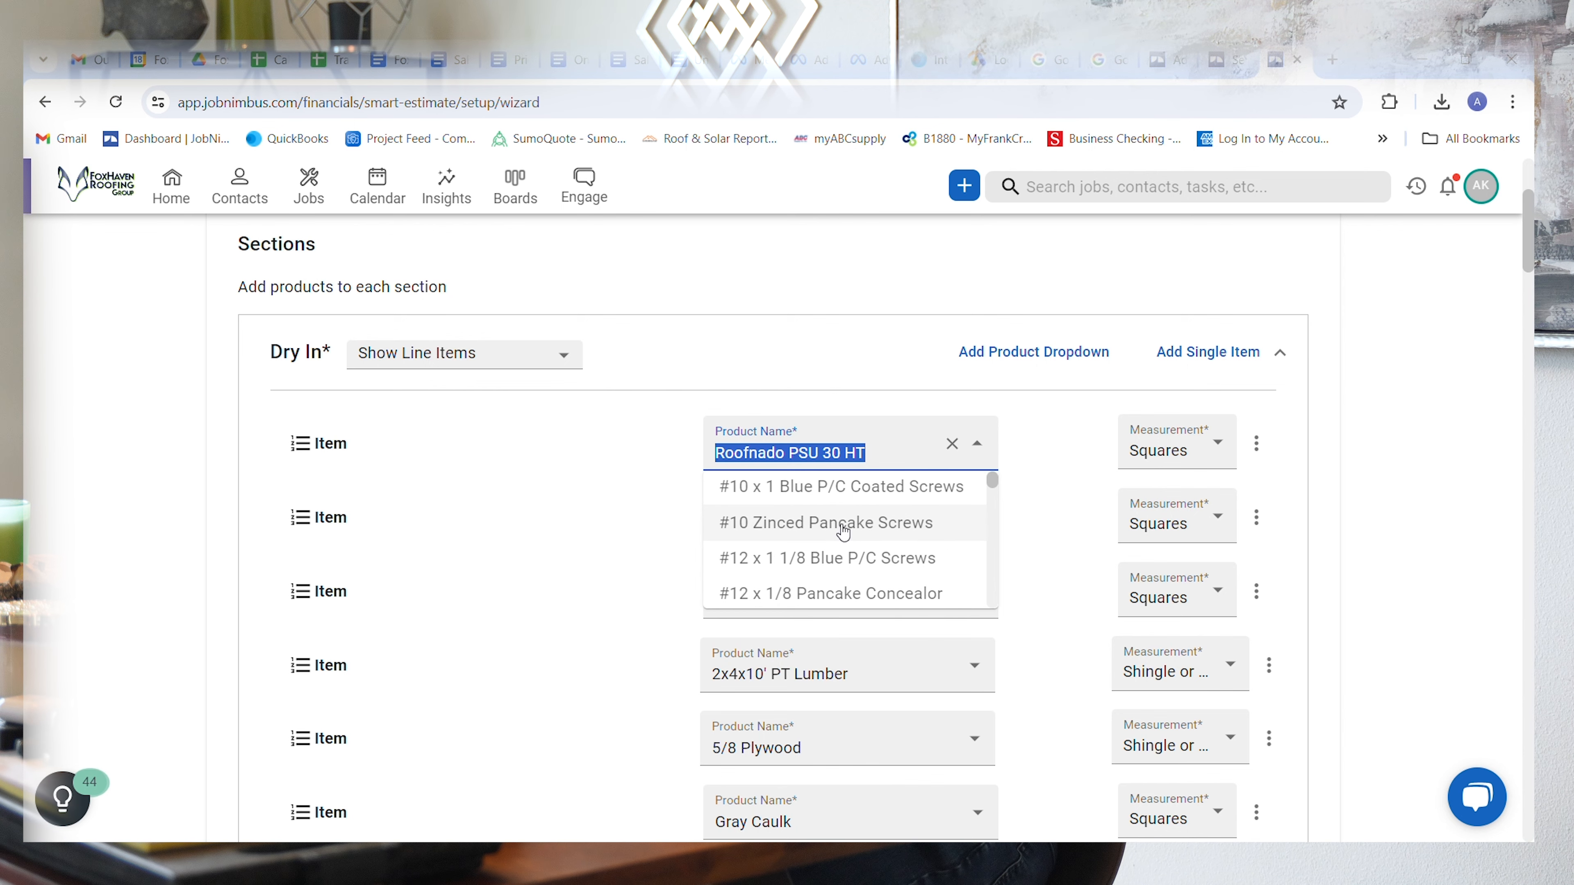
{"action": "scroll", "coordinate": [837, 571], "scroll_direction": "down", "scroll_amount": 4}
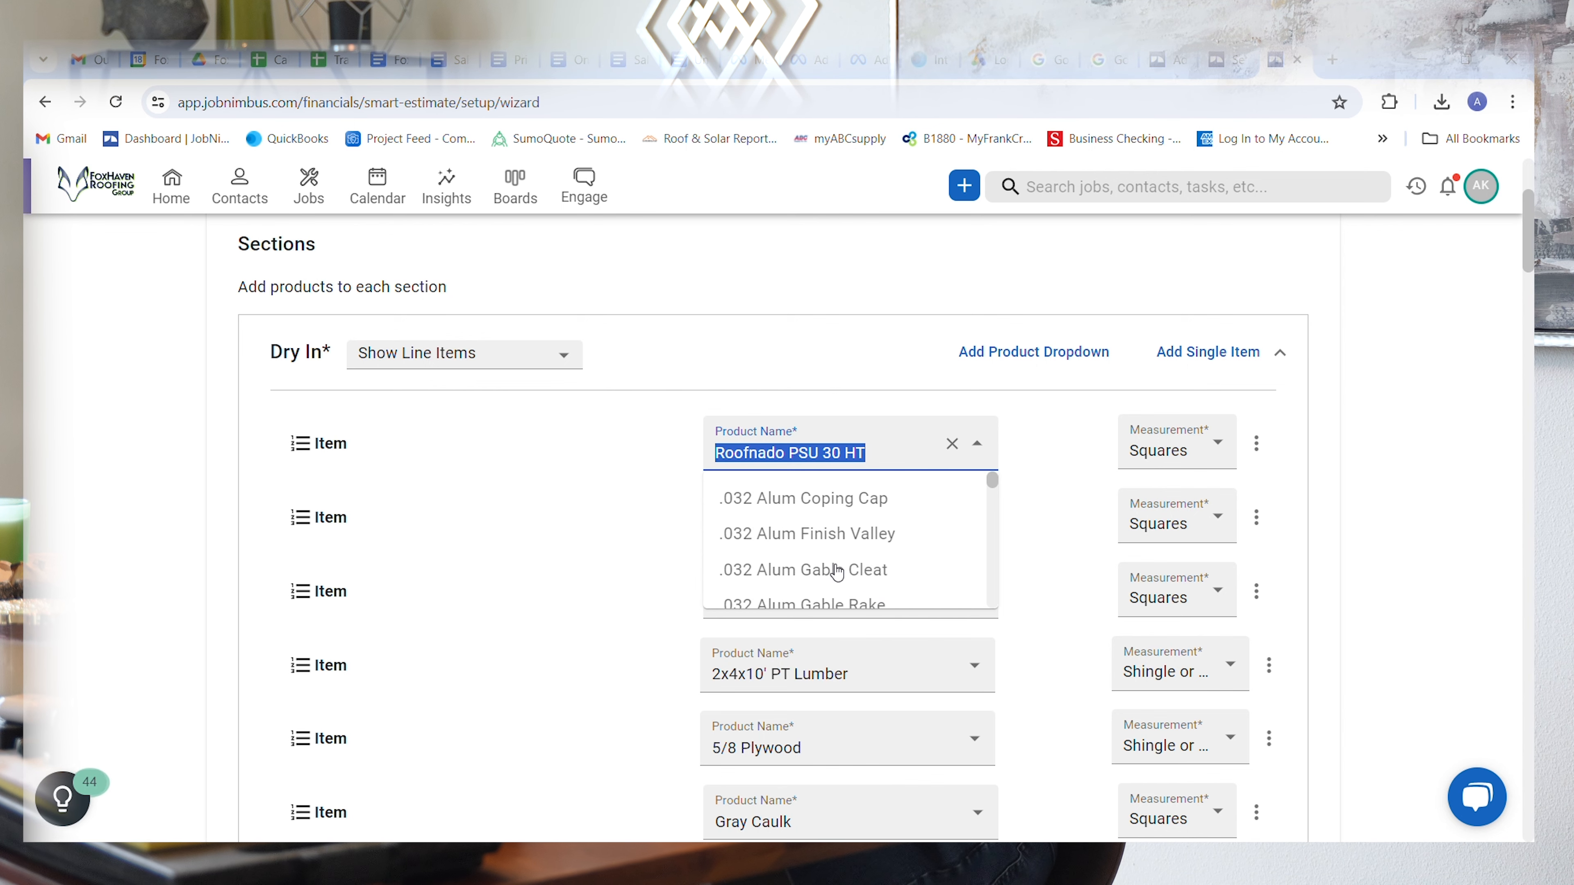
{"action": "scroll", "coordinate": [837, 571], "scroll_direction": "up", "scroll_amount": 7}
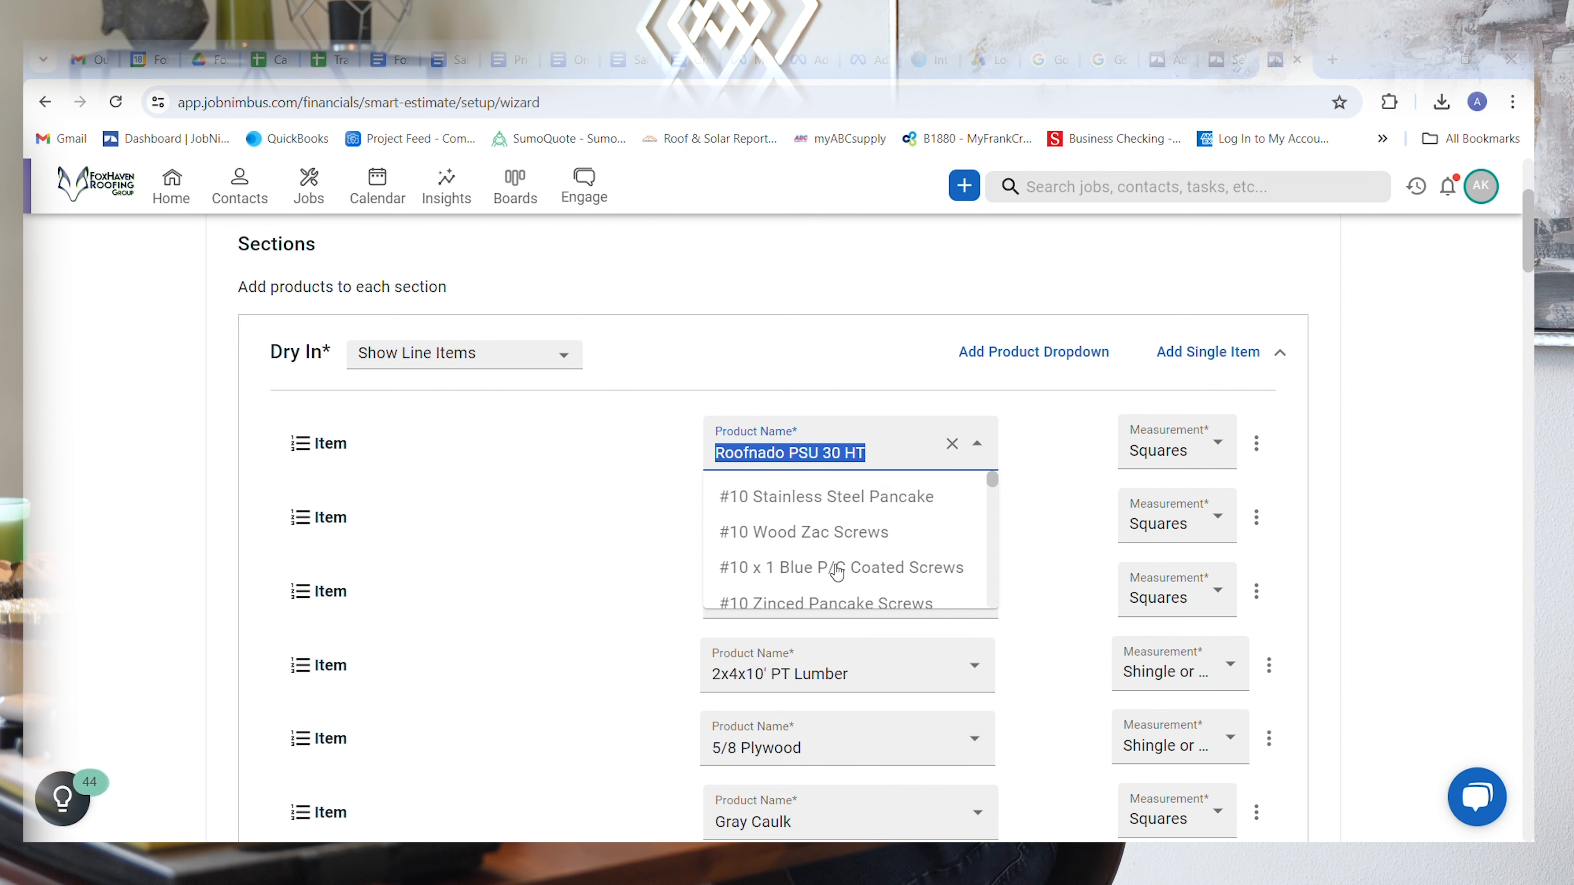
{"action": "left_click", "coordinate": [1084, 449]}
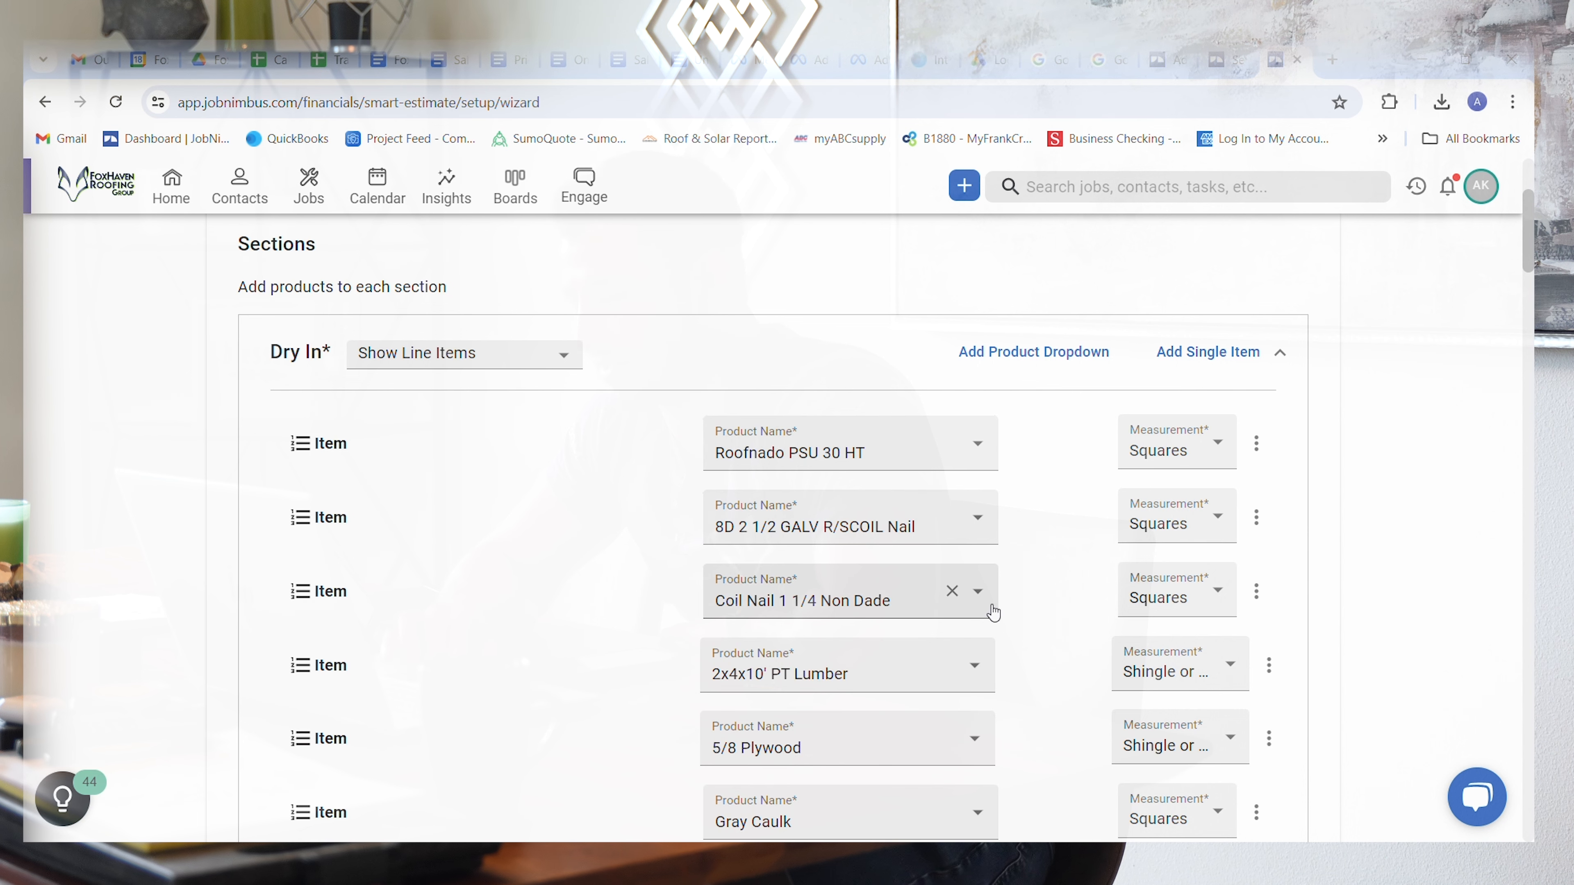
Step: Examine the products and their assigned measurements in the Flat Roof and Metal Package sections
{"action": "scroll", "coordinate": [1031, 657], "scroll_direction": "down", "scroll_amount": 3}
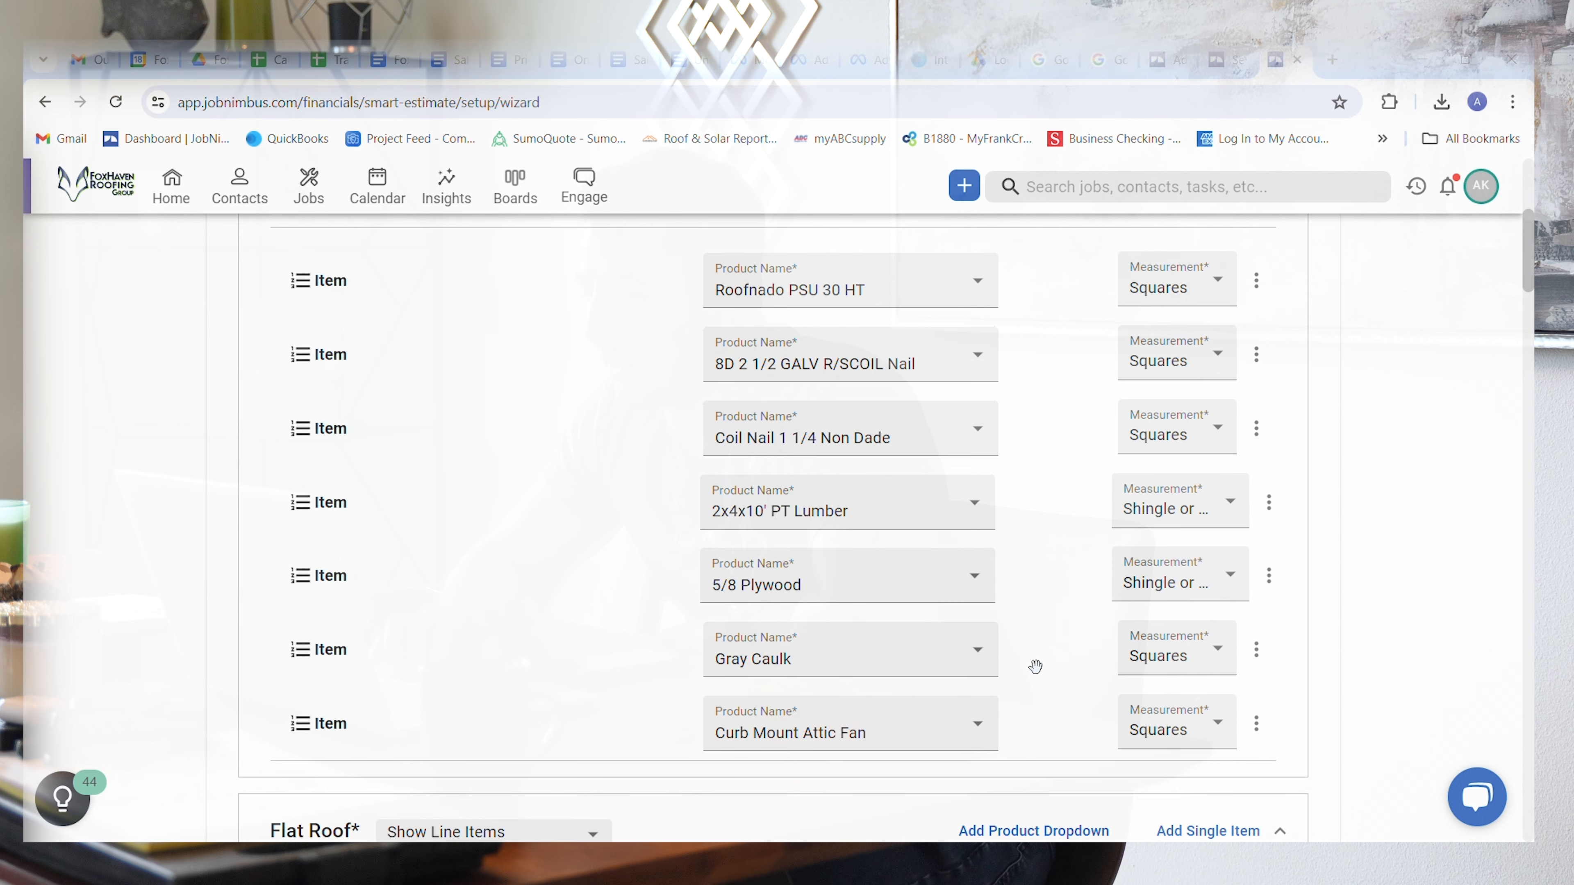
{"action": "scroll", "coordinate": [1057, 717], "scroll_direction": "down", "scroll_amount": 3}
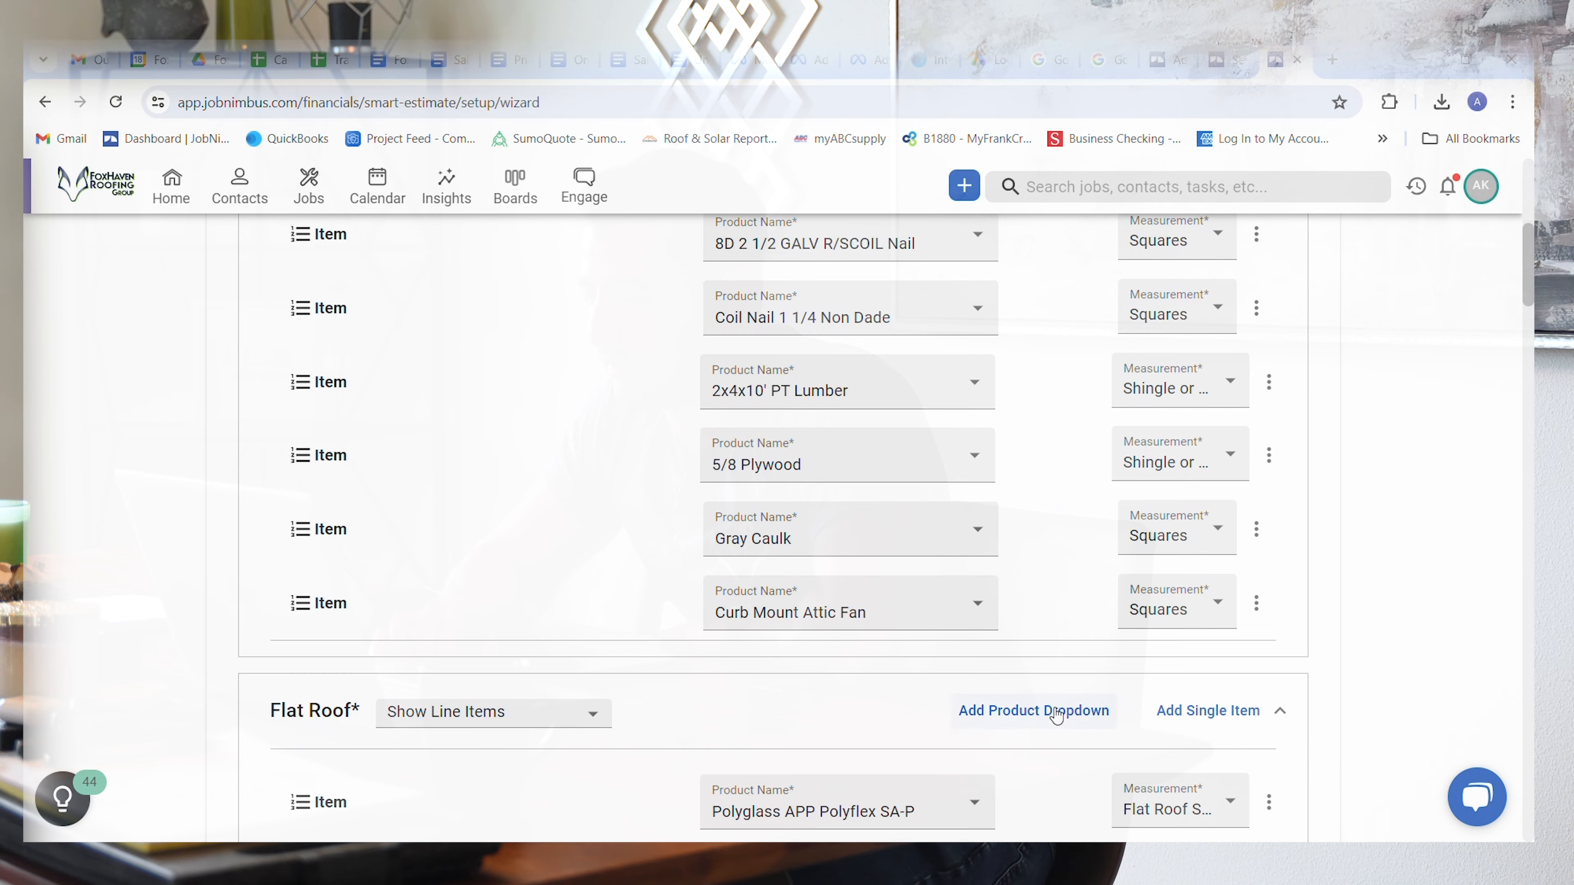
{"action": "scroll", "coordinate": [1058, 717], "scroll_direction": "down", "scroll_amount": 5}
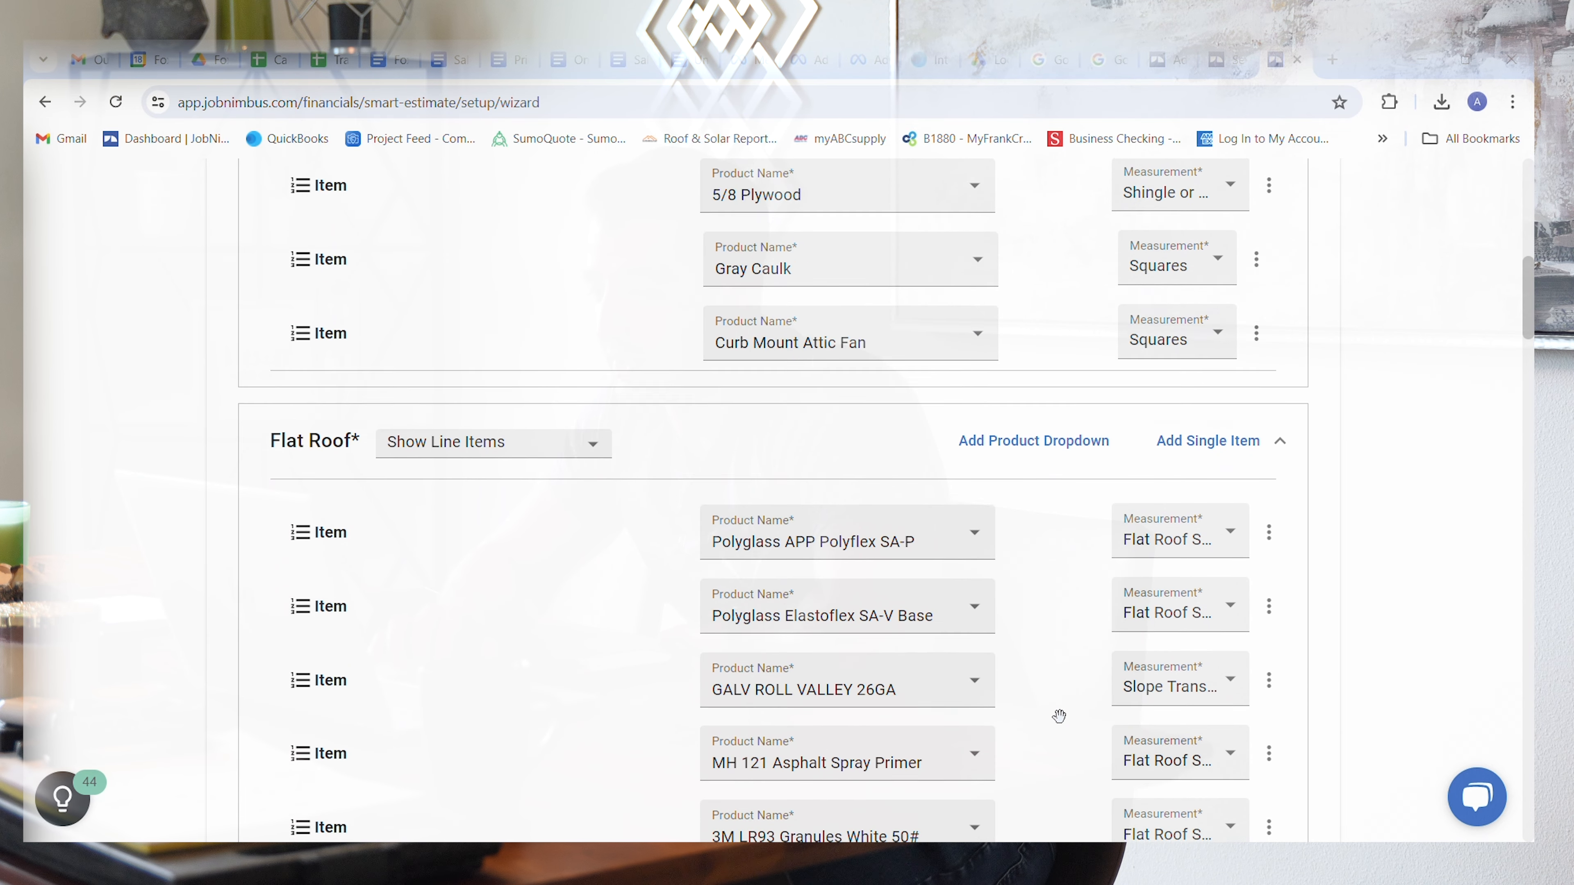
{"action": "scroll", "coordinate": [1058, 717], "scroll_direction": "down", "scroll_amount": 2}
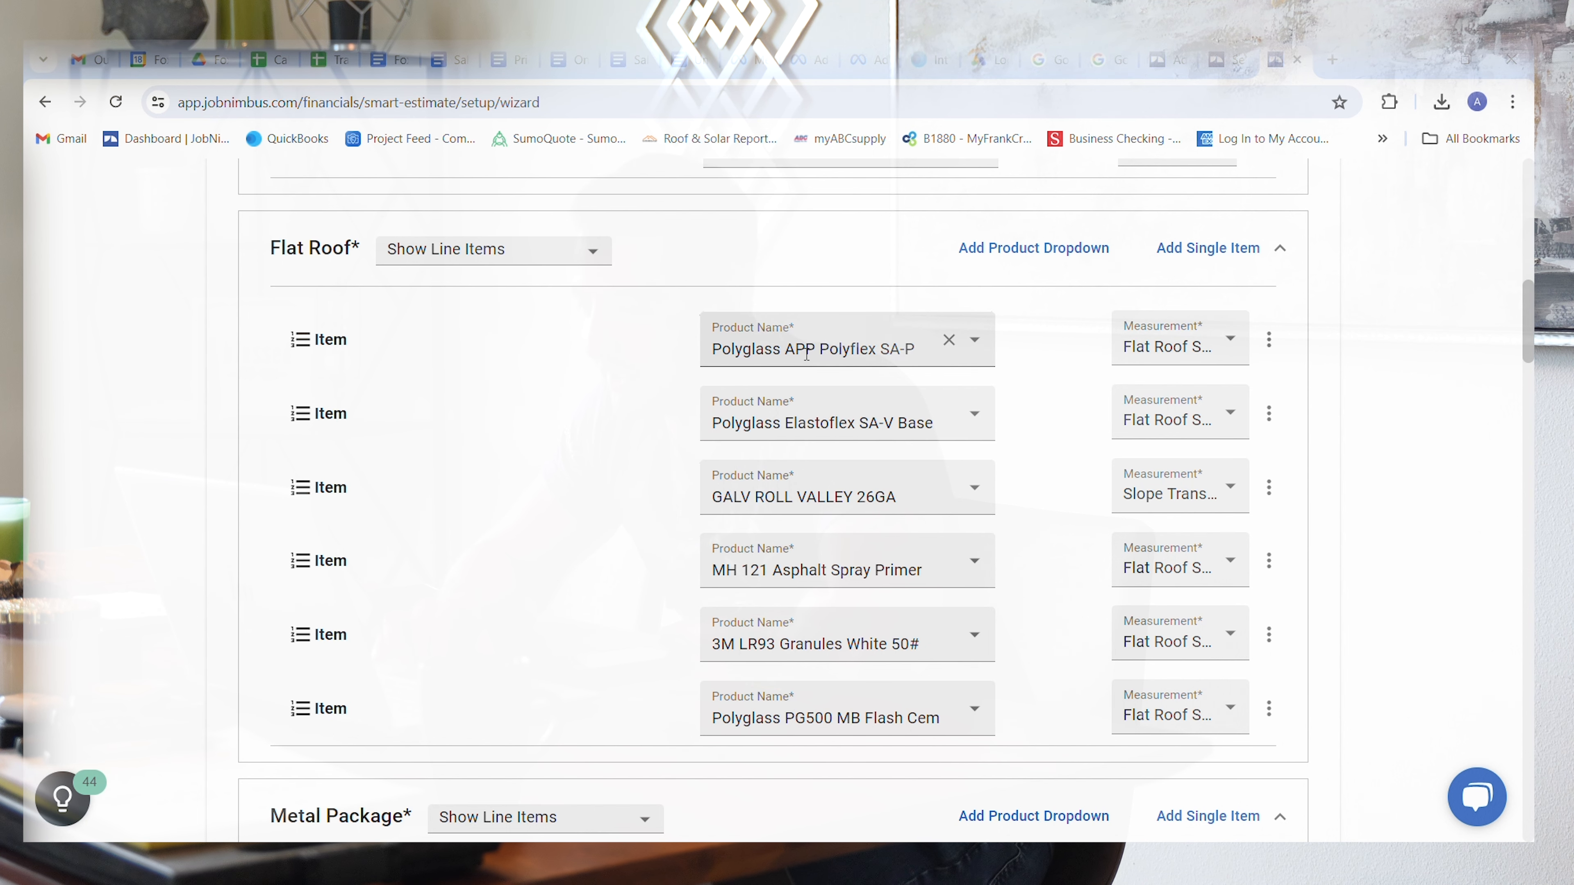
{"action": "scroll", "coordinate": [1054, 544], "scroll_direction": "down", "scroll_amount": 6}
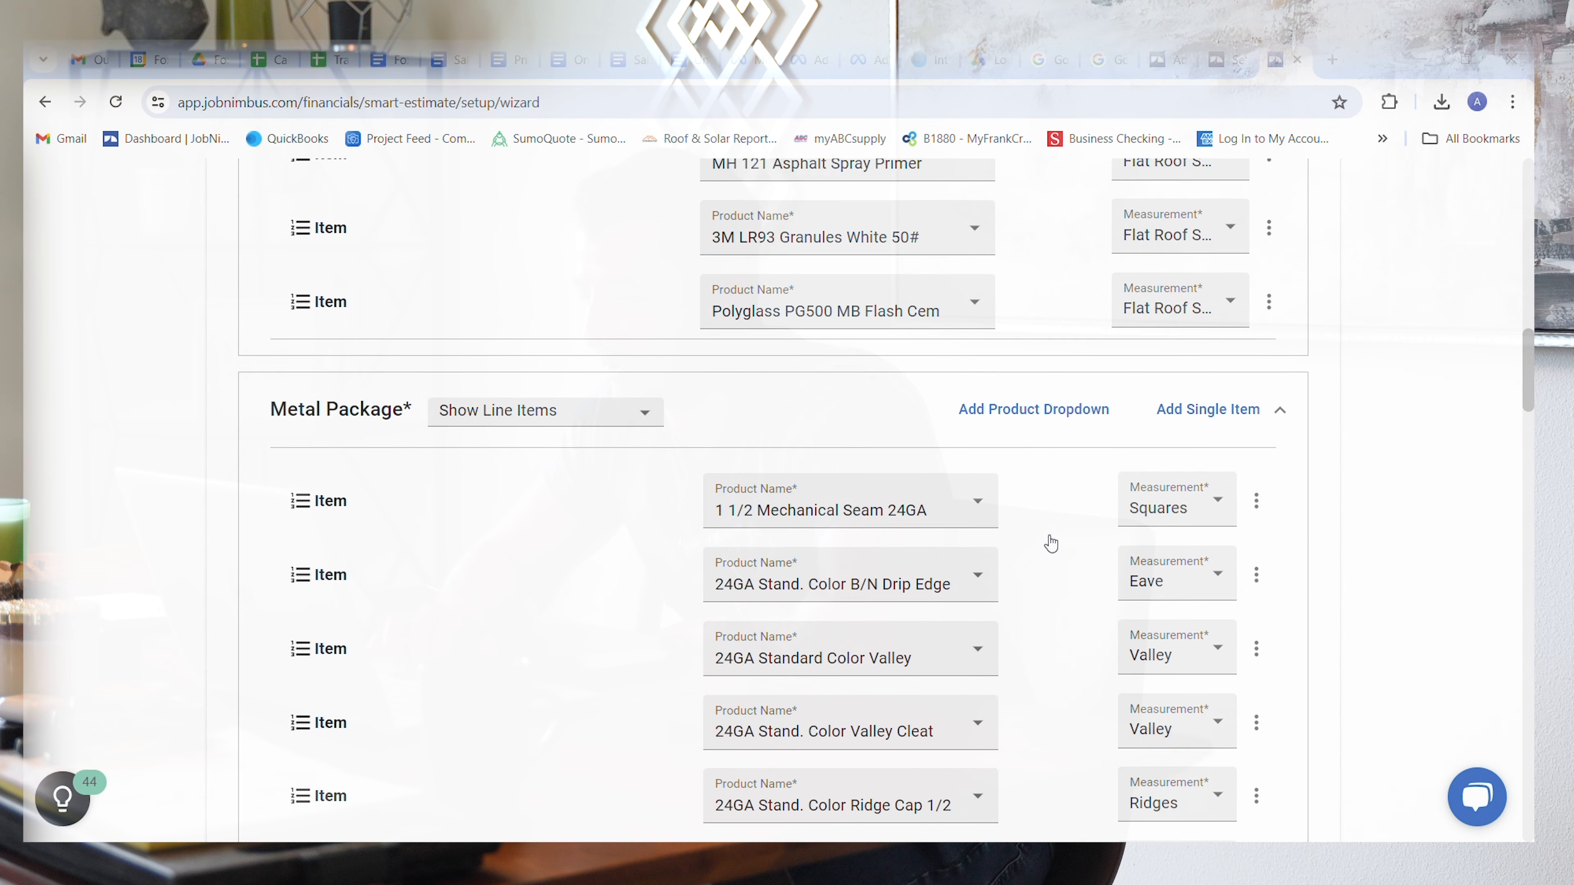
{"action": "scroll", "coordinate": [1054, 544], "scroll_direction": "down", "scroll_amount": 3}
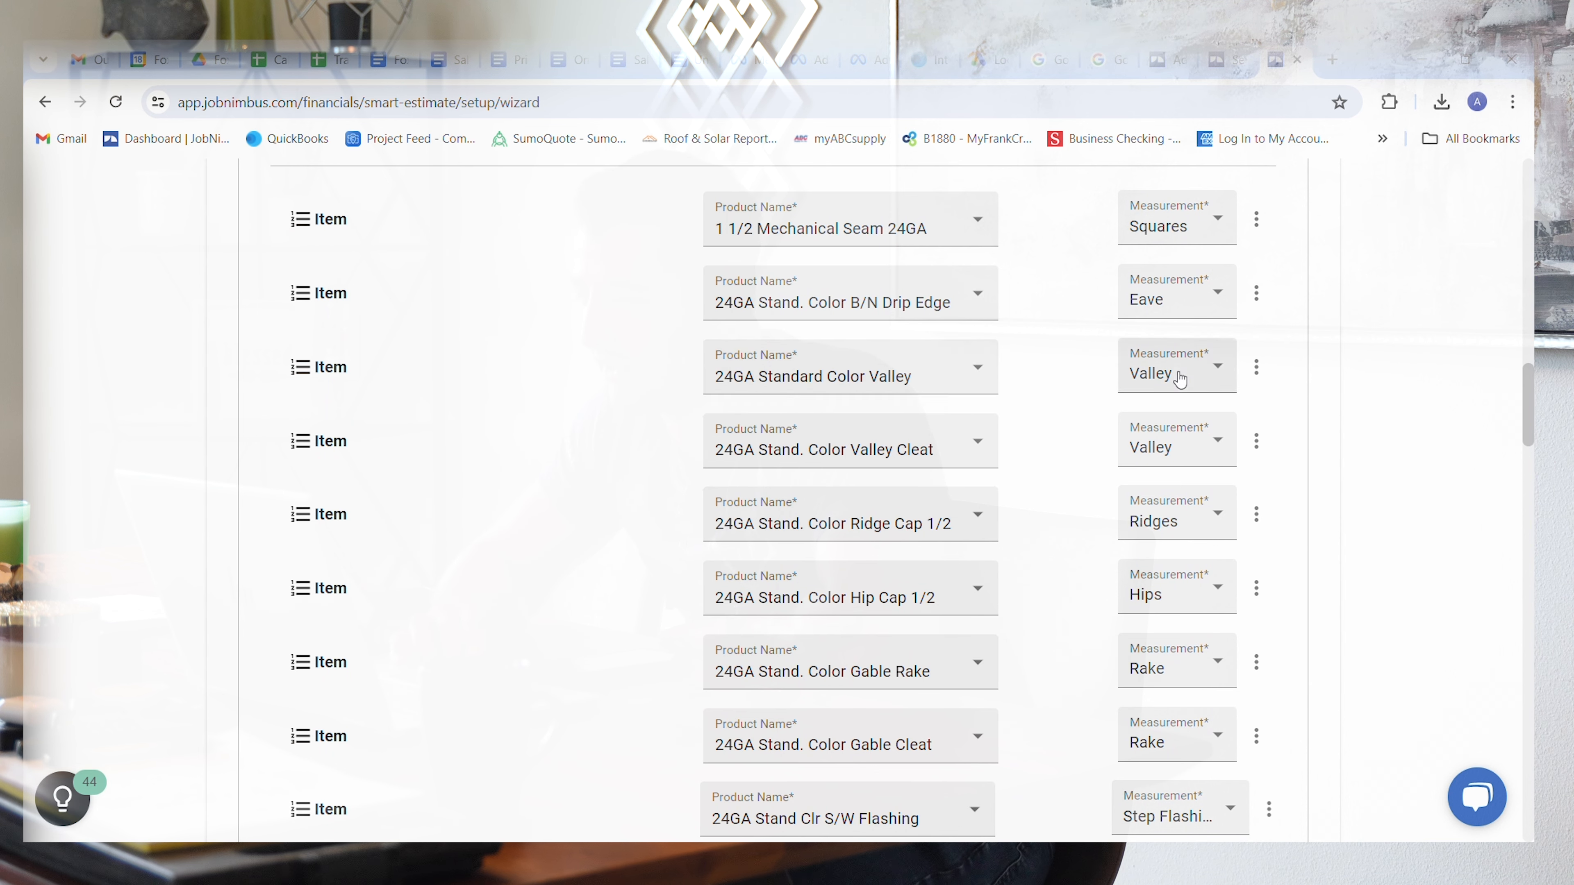
{"action": "scroll", "coordinate": [1047, 592], "scroll_direction": "down", "scroll_amount": 1}
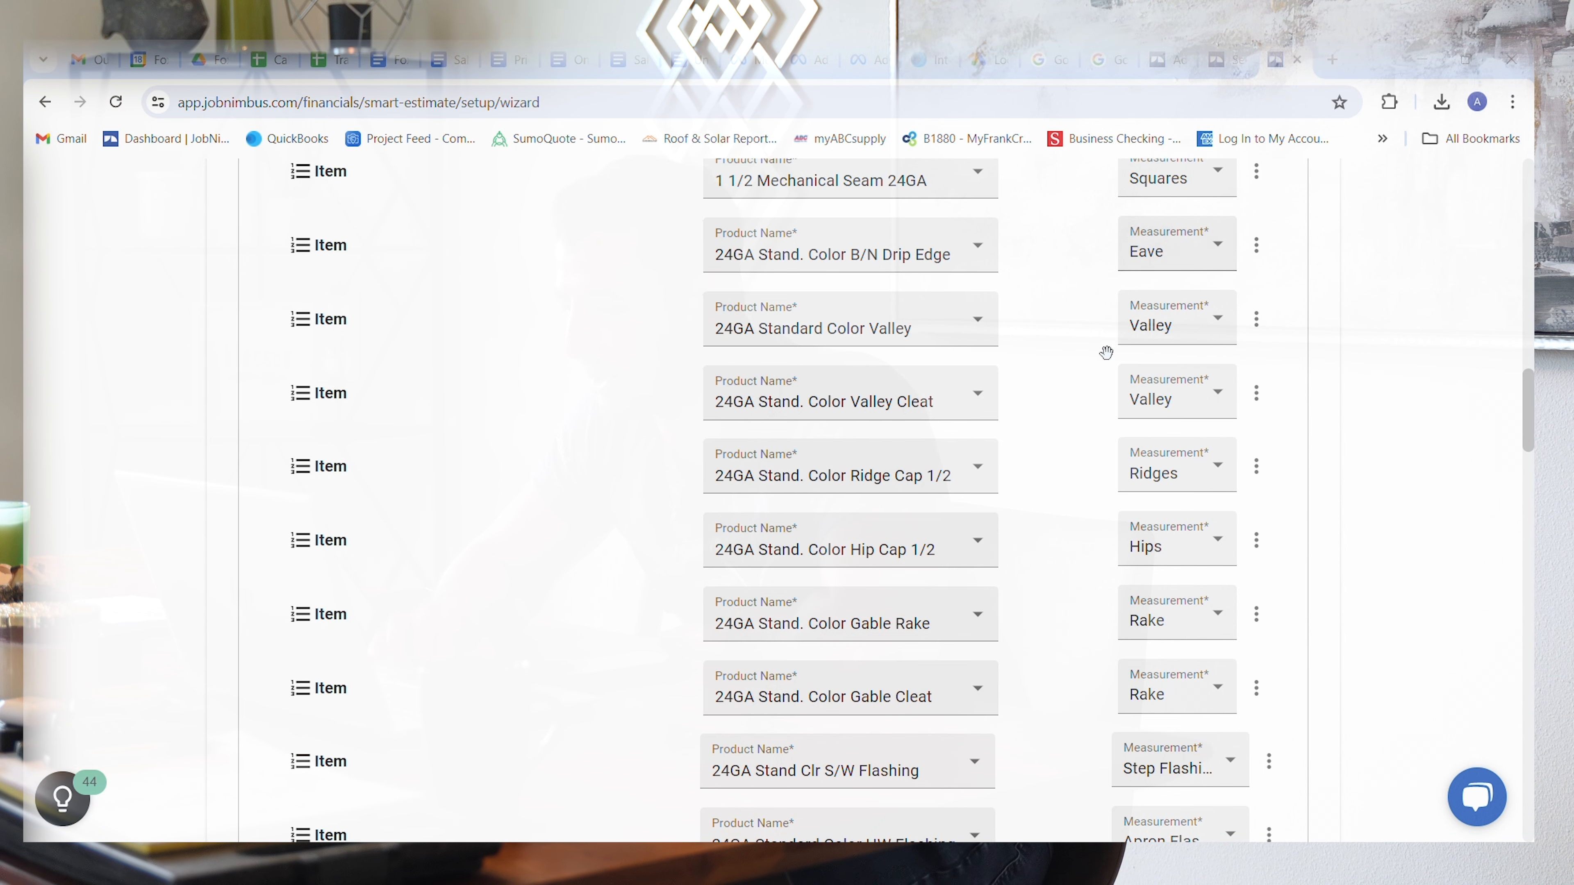
{"action": "scroll", "coordinate": [1089, 495], "scroll_direction": "down", "scroll_amount": 6}
{"action": "scroll", "coordinate": [1089, 494], "scroll_direction": "down", "scroll_amount": 3}
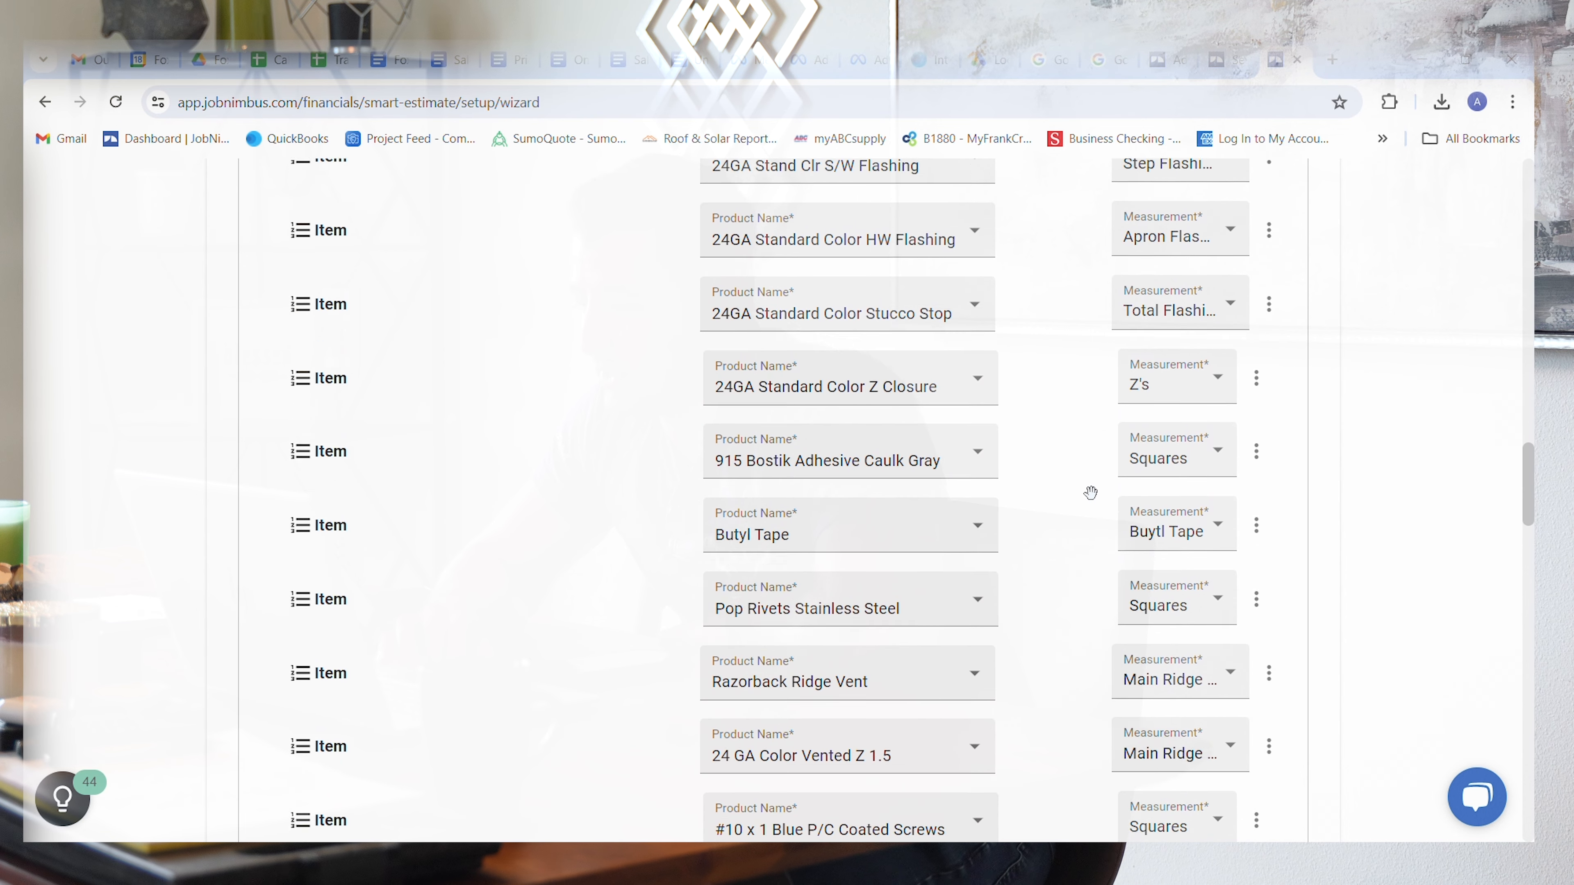
{"action": "scroll", "coordinate": [1090, 493], "scroll_direction": "down", "scroll_amount": 1}
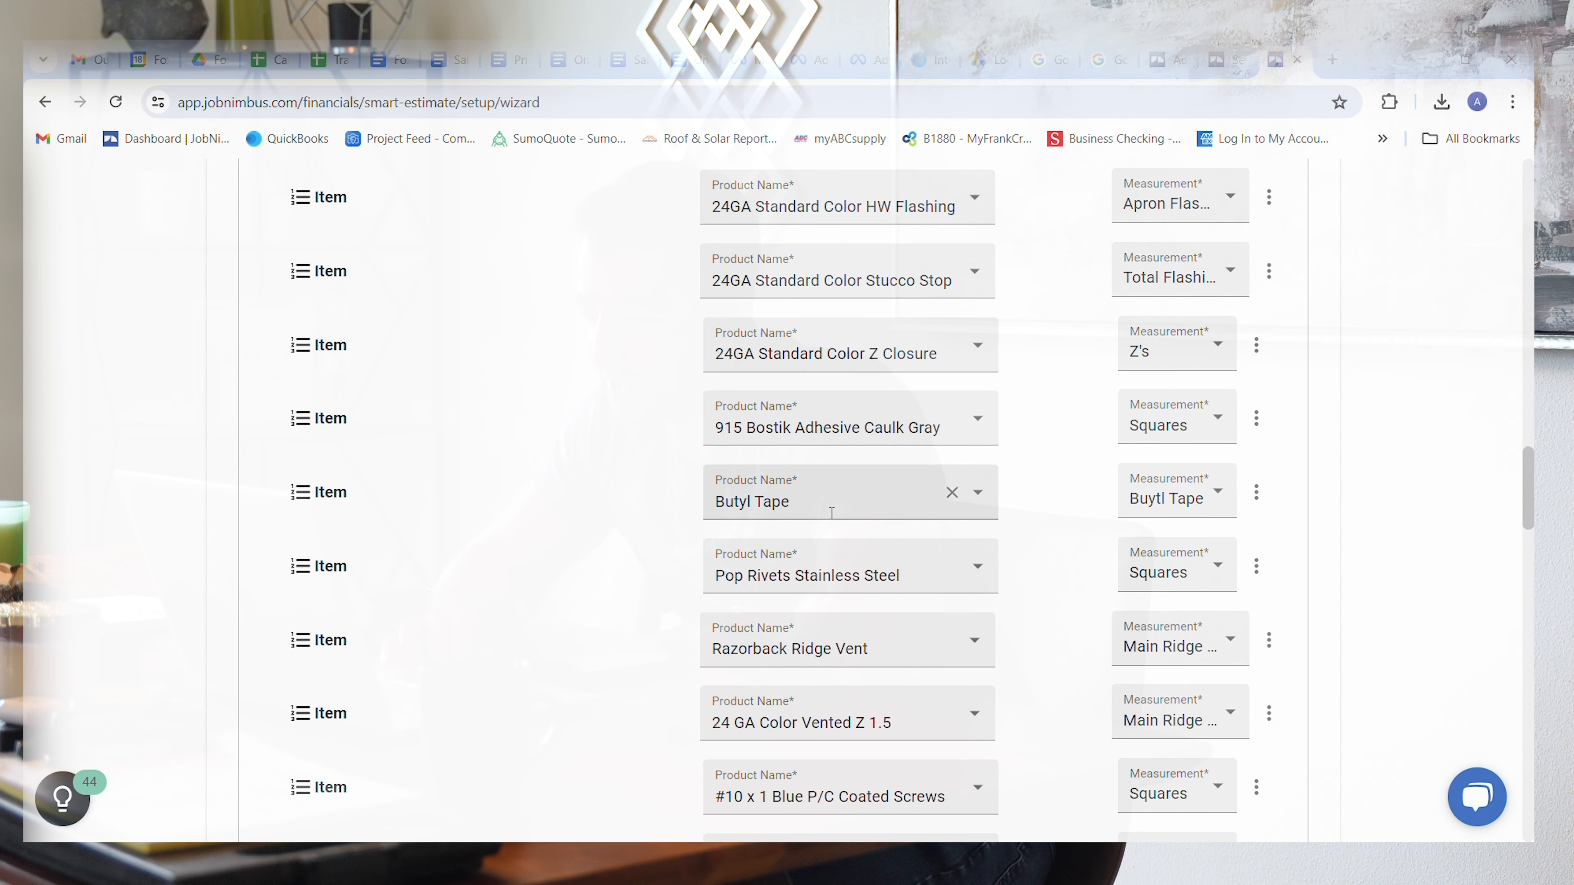
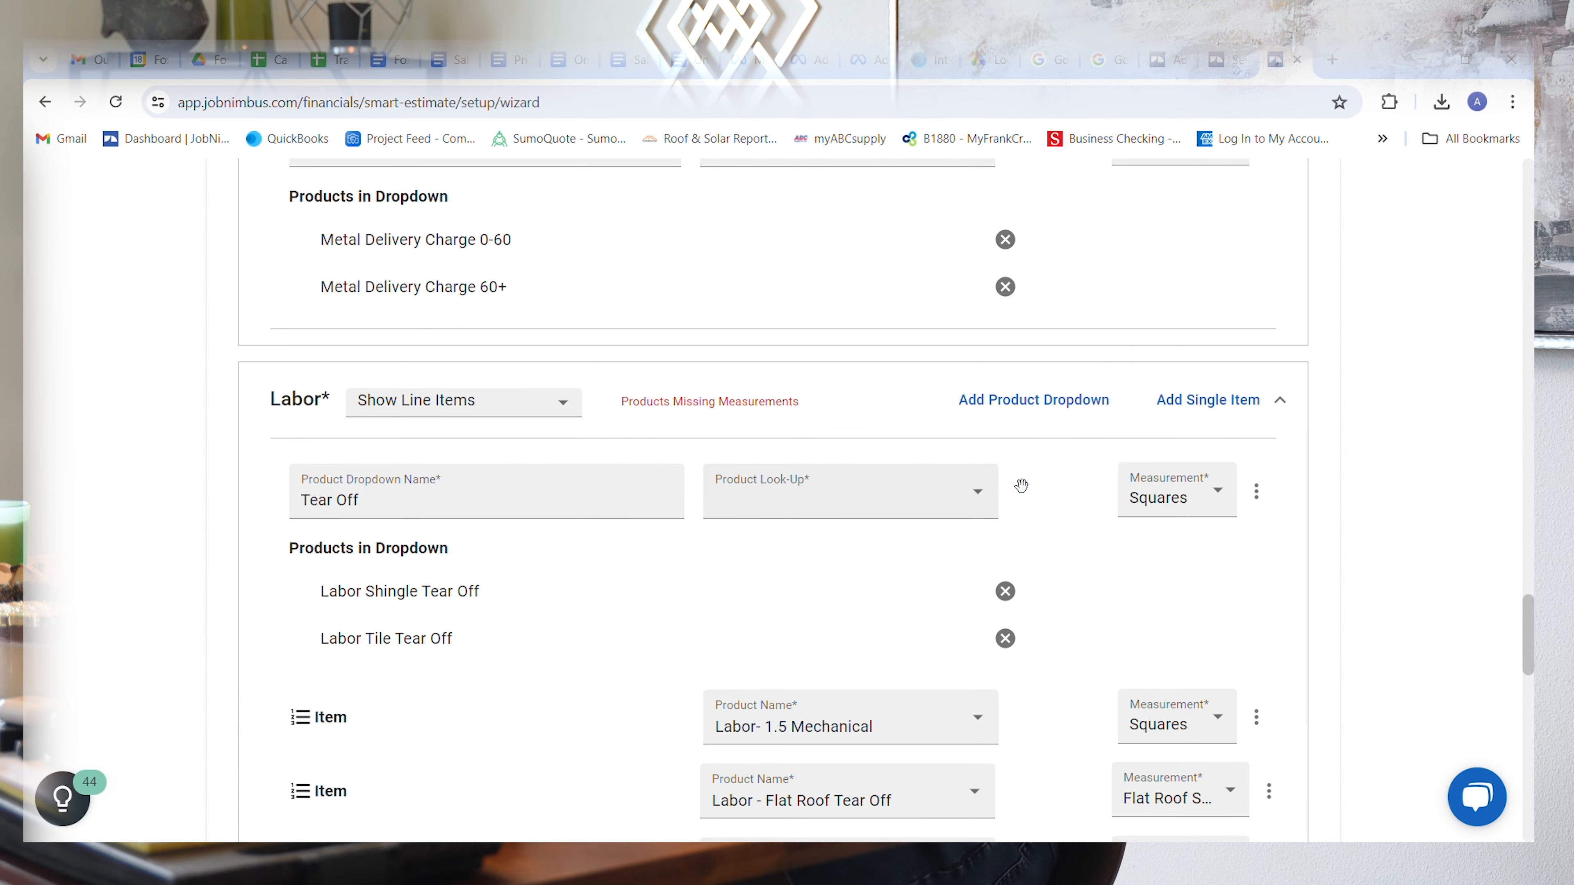
Step: Browse the products available for the Labor section's Tear Off dropdown and examine the section's line items and measurements
{"action": "left_click", "coordinate": [983, 503]}
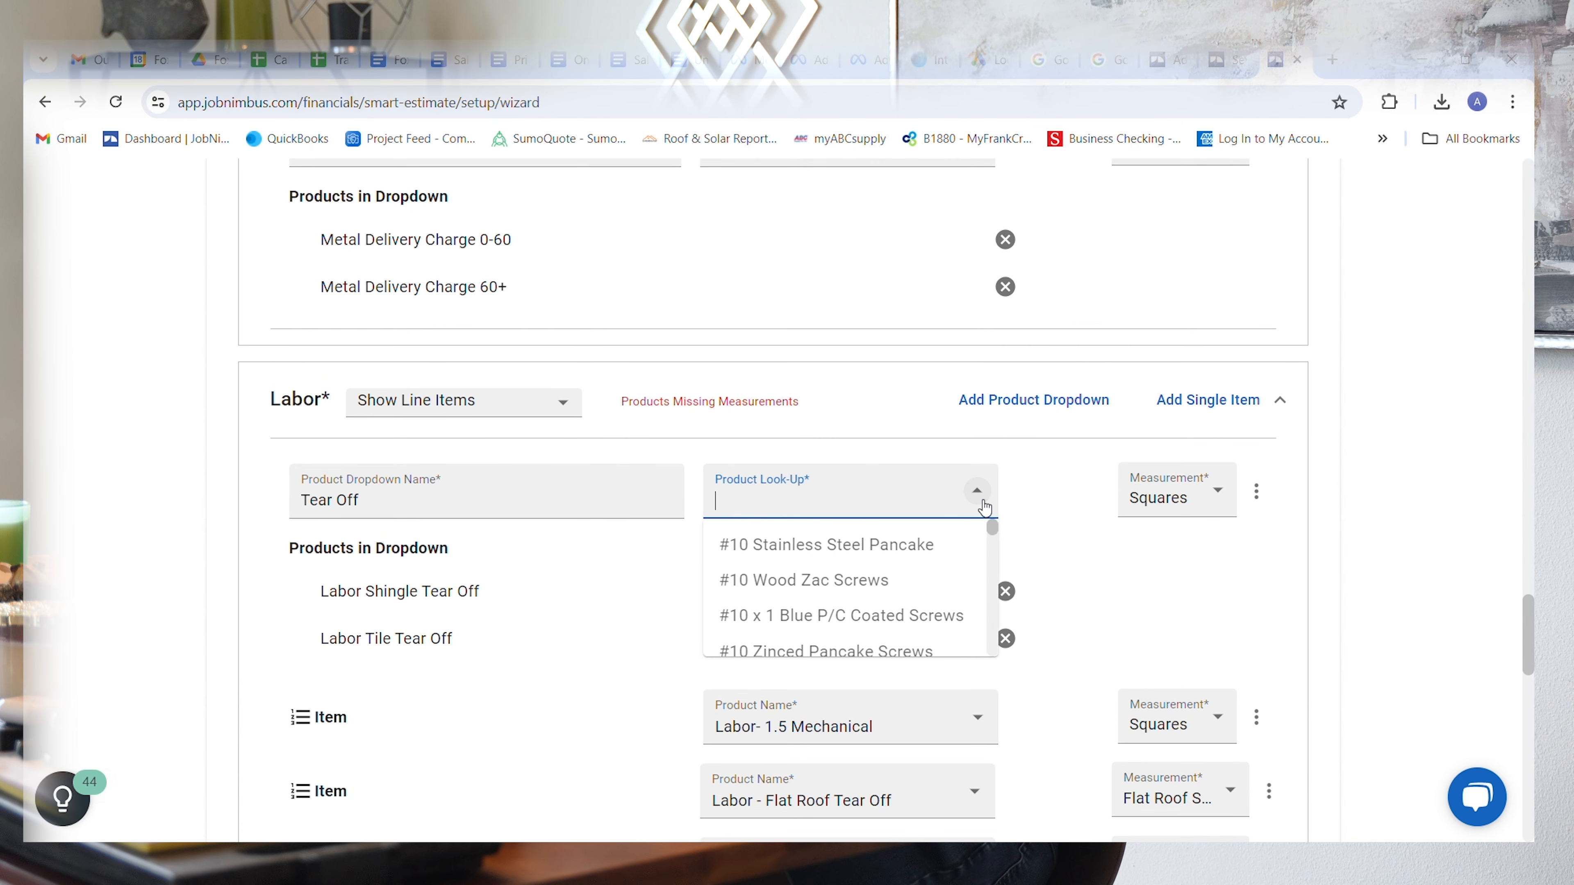
{"action": "left_click", "coordinate": [1079, 545]}
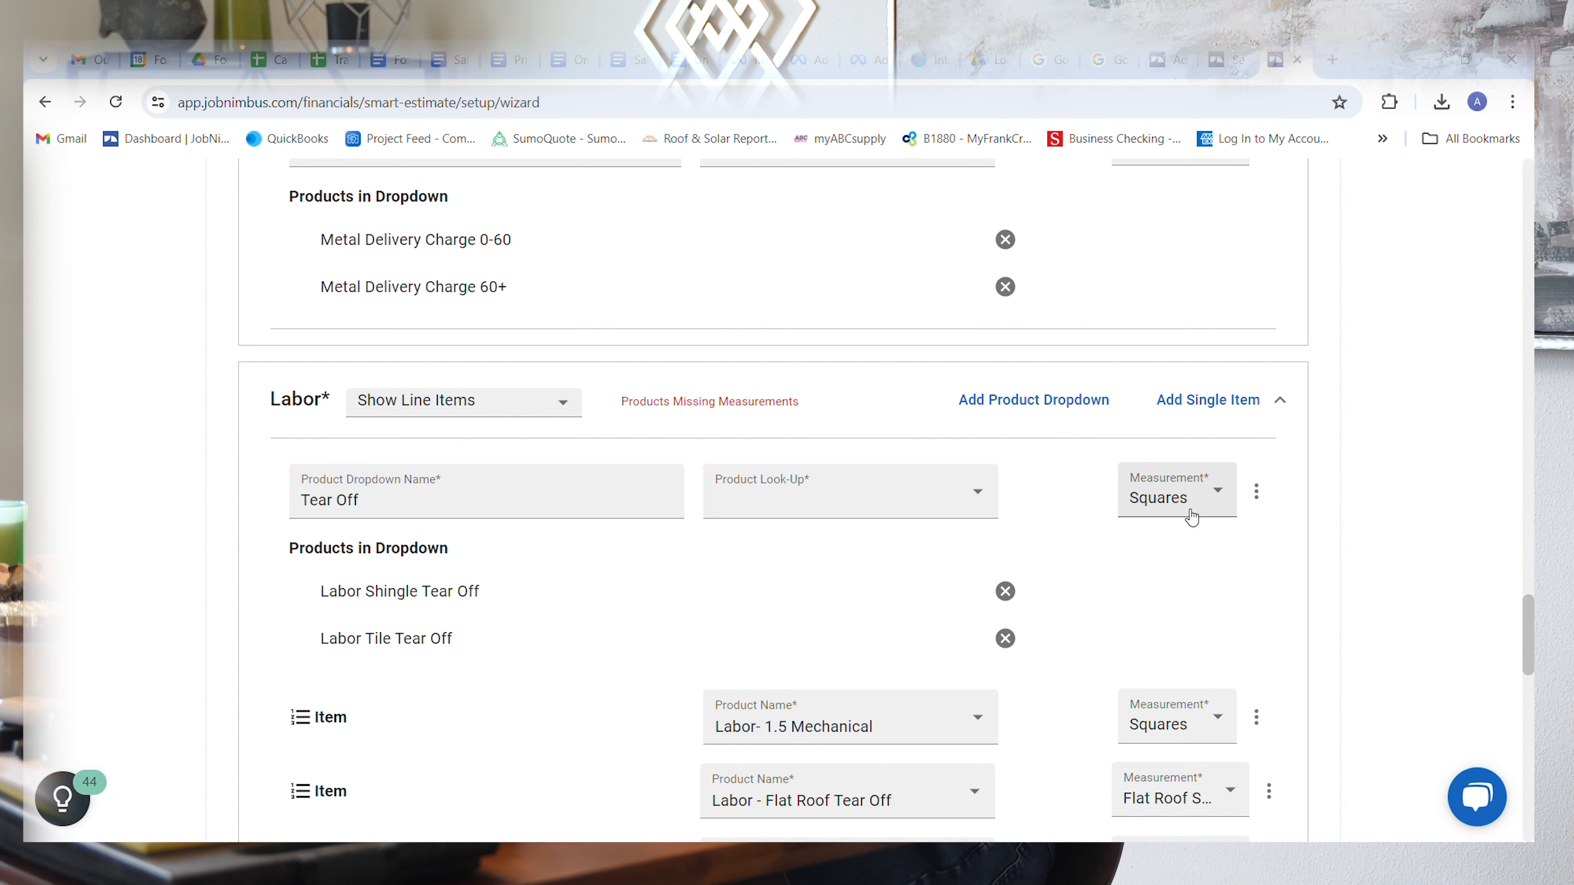
{"action": "scroll", "coordinate": [923, 546], "scroll_direction": "down", "scroll_amount": 10}
{"action": "scroll", "coordinate": [924, 546], "scroll_direction": "up", "scroll_amount": 3}
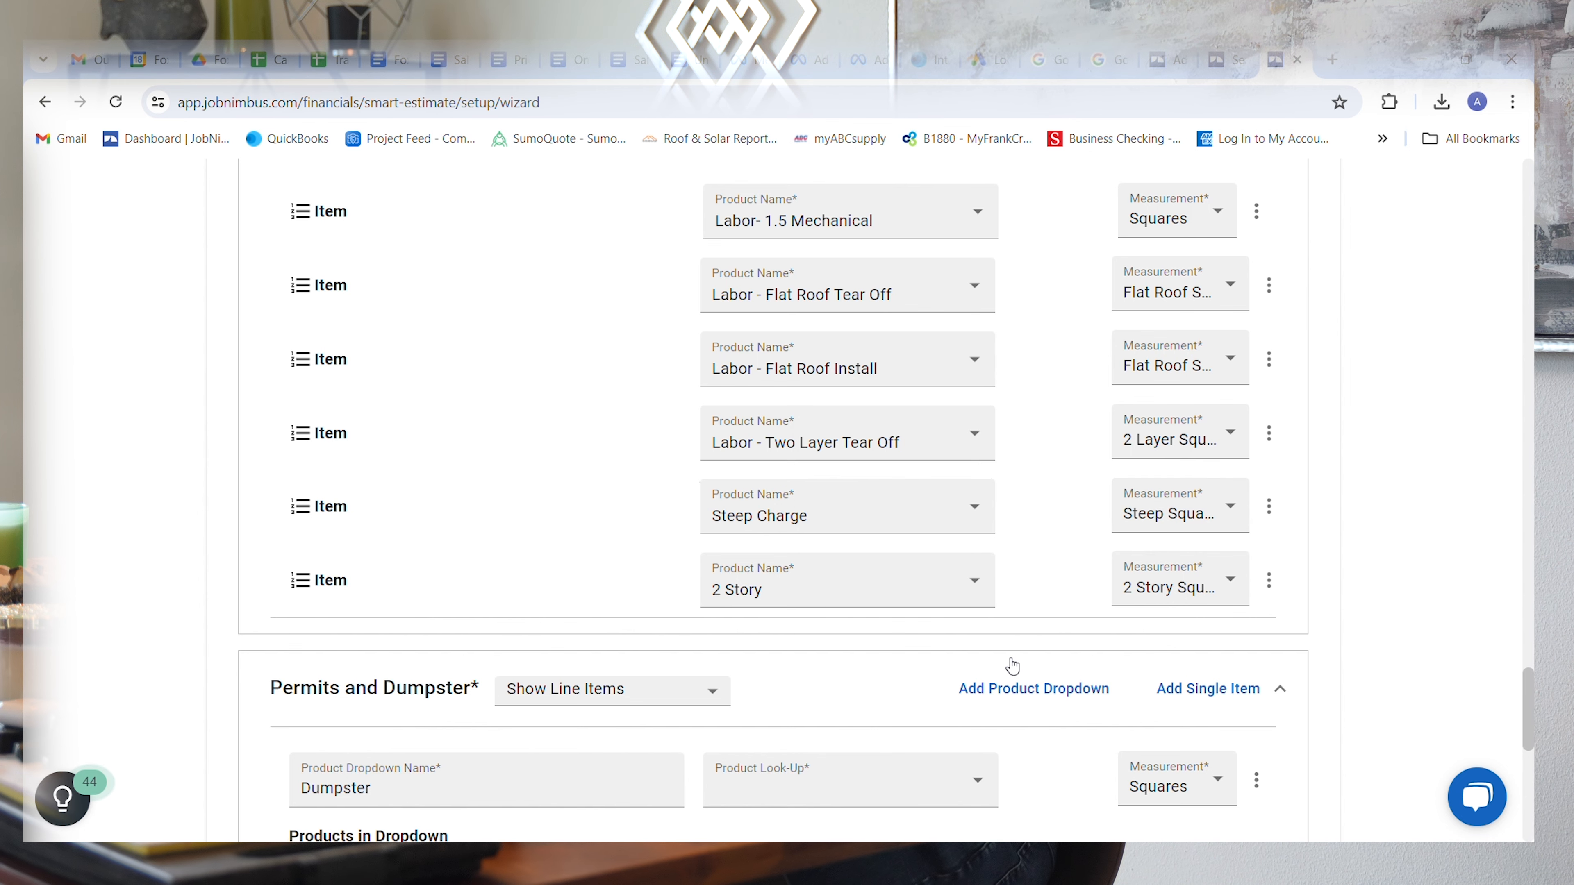
Step: Examine the Permits and Dumpster and Additional Products sections, and look back over the Labor and Metal Package products
{"action": "scroll", "coordinate": [1013, 666], "scroll_direction": "down", "scroll_amount": 7}
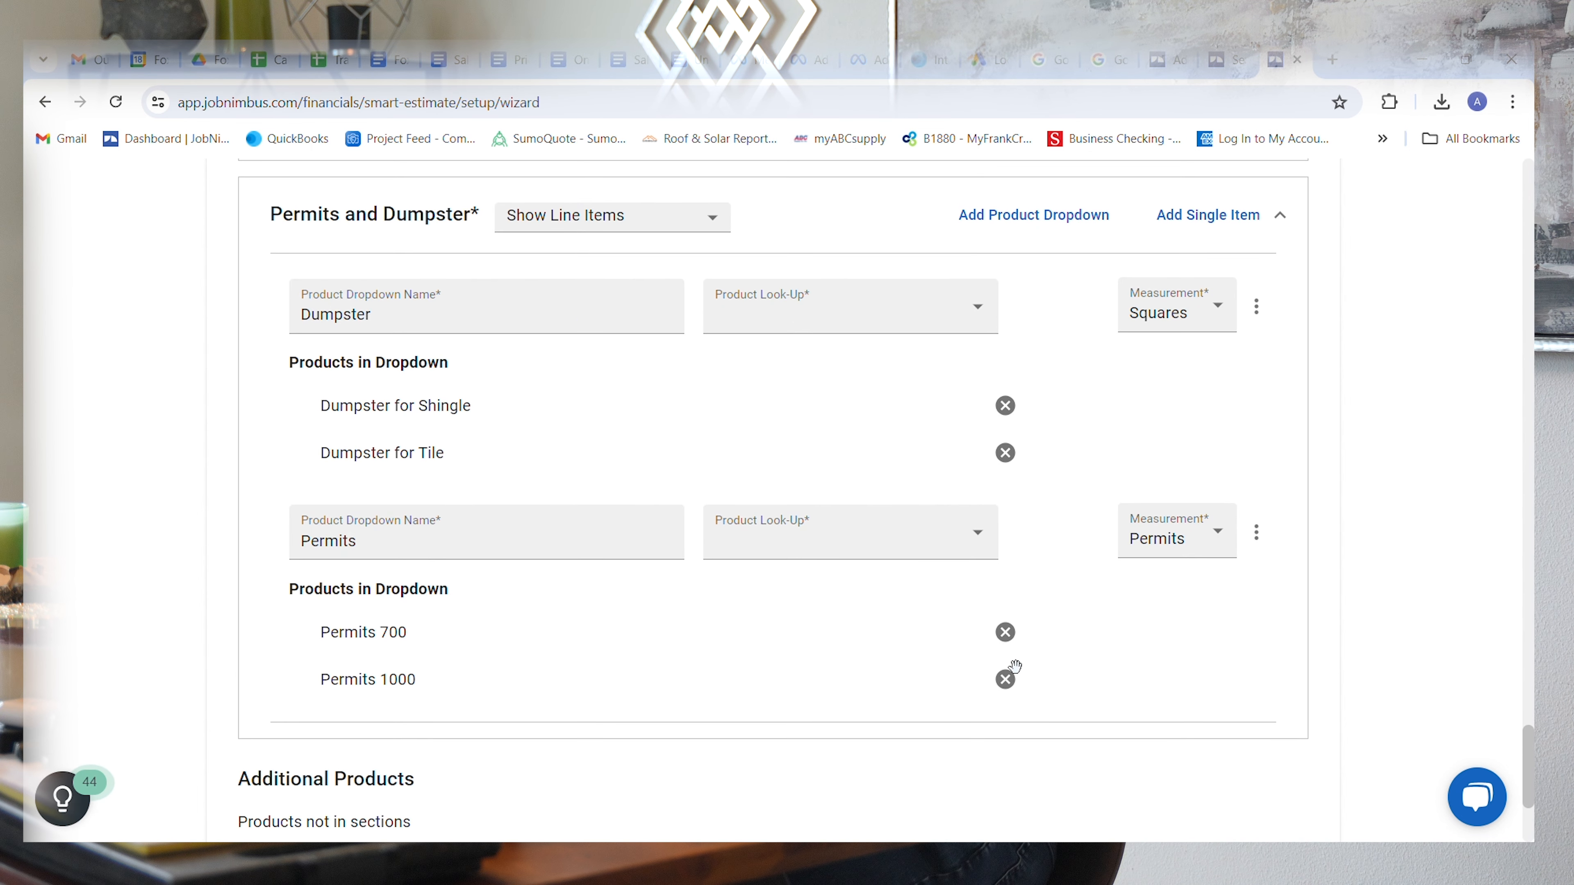
{"action": "scroll", "coordinate": [1014, 666], "scroll_direction": "up", "scroll_amount": 5}
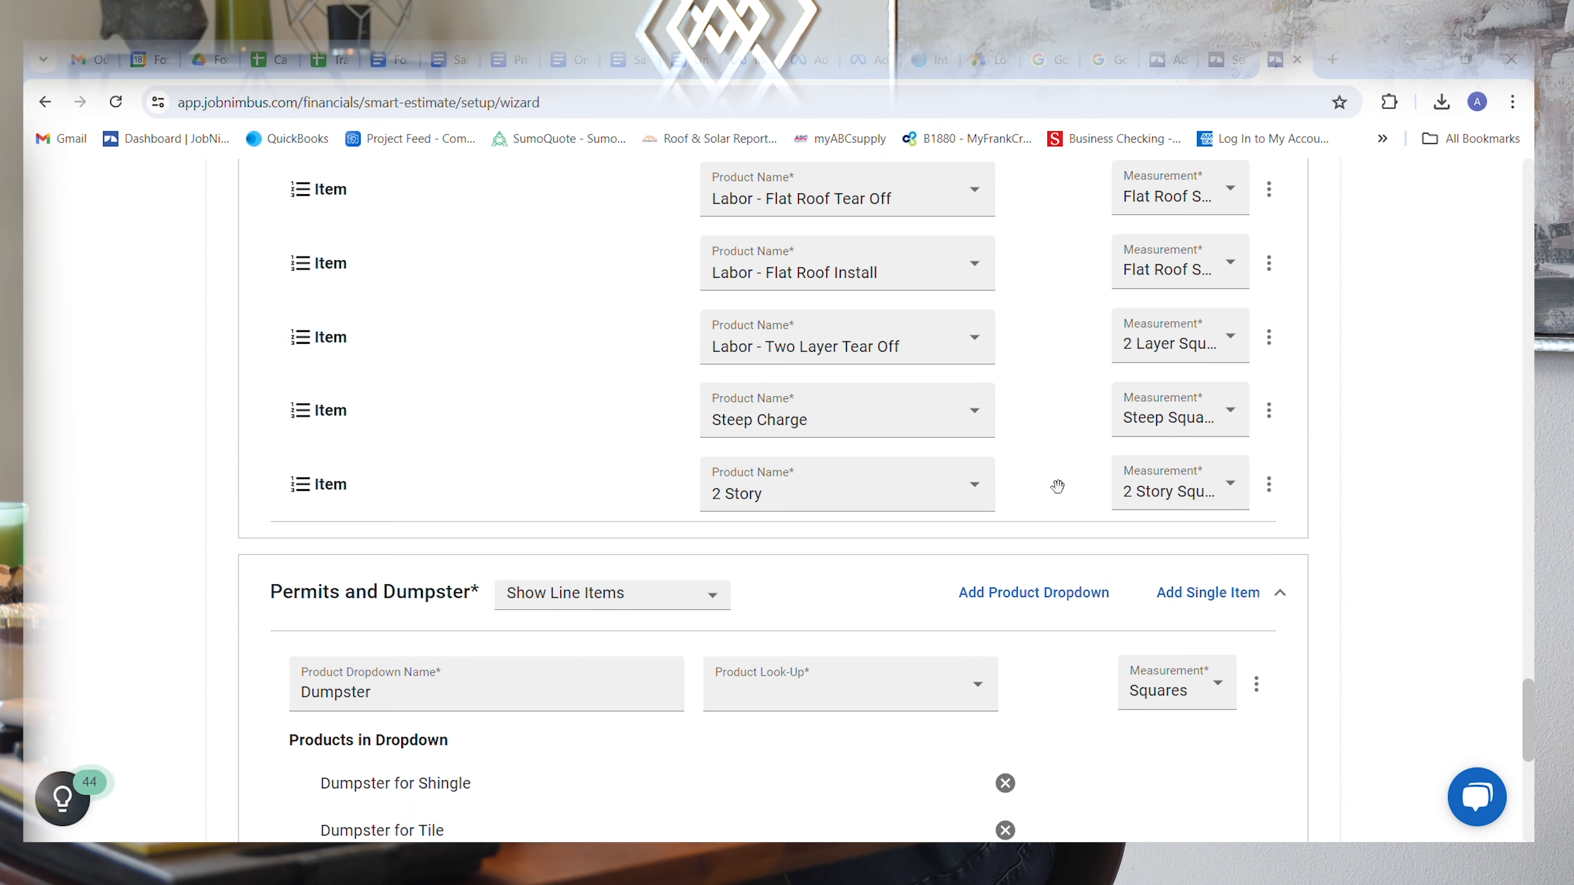
{"action": "scroll", "coordinate": [1057, 486], "scroll_direction": "up", "scroll_amount": 6}
{"action": "scroll", "coordinate": [1057, 486], "scroll_direction": "down", "scroll_amount": 15}
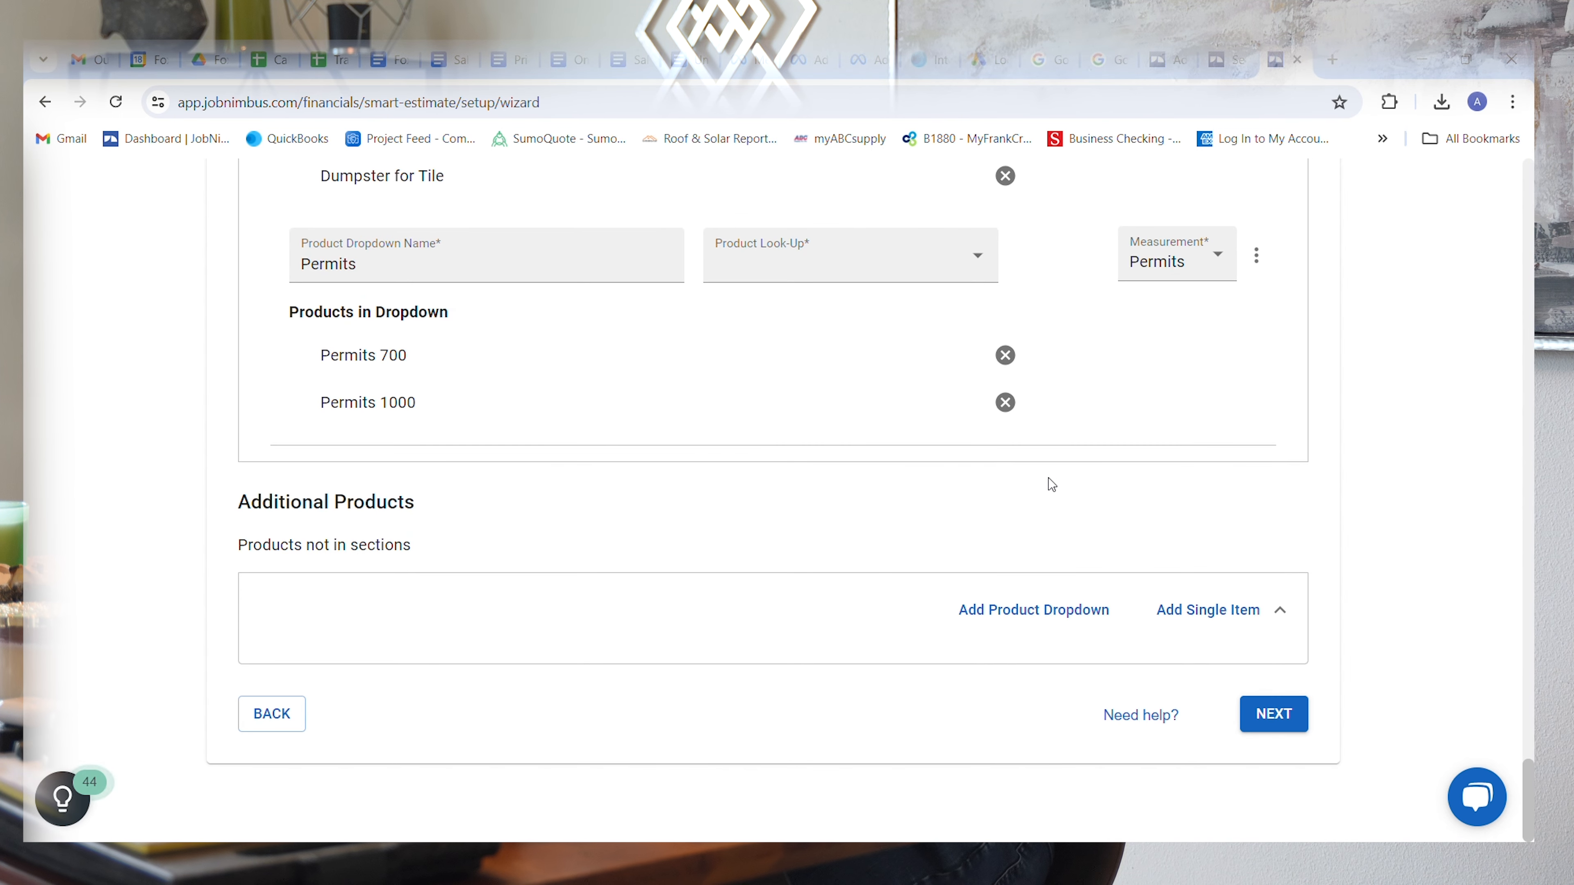
{"action": "scroll", "coordinate": [815, 556], "scroll_direction": "up", "scroll_amount": 20}
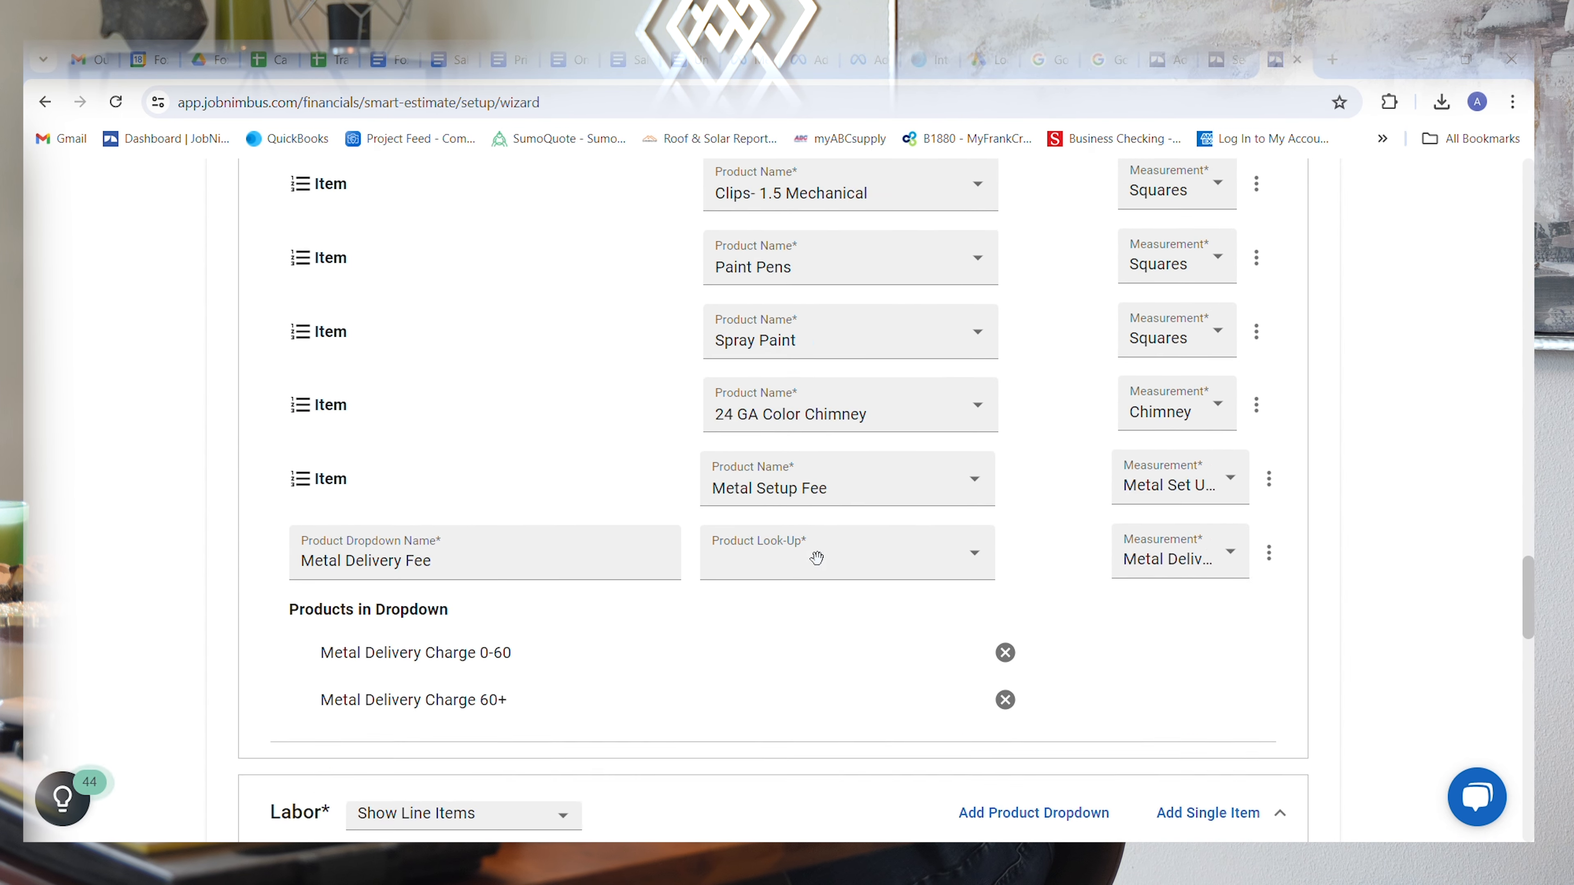
{"action": "scroll", "coordinate": [817, 558], "scroll_direction": "up", "scroll_amount": 20}
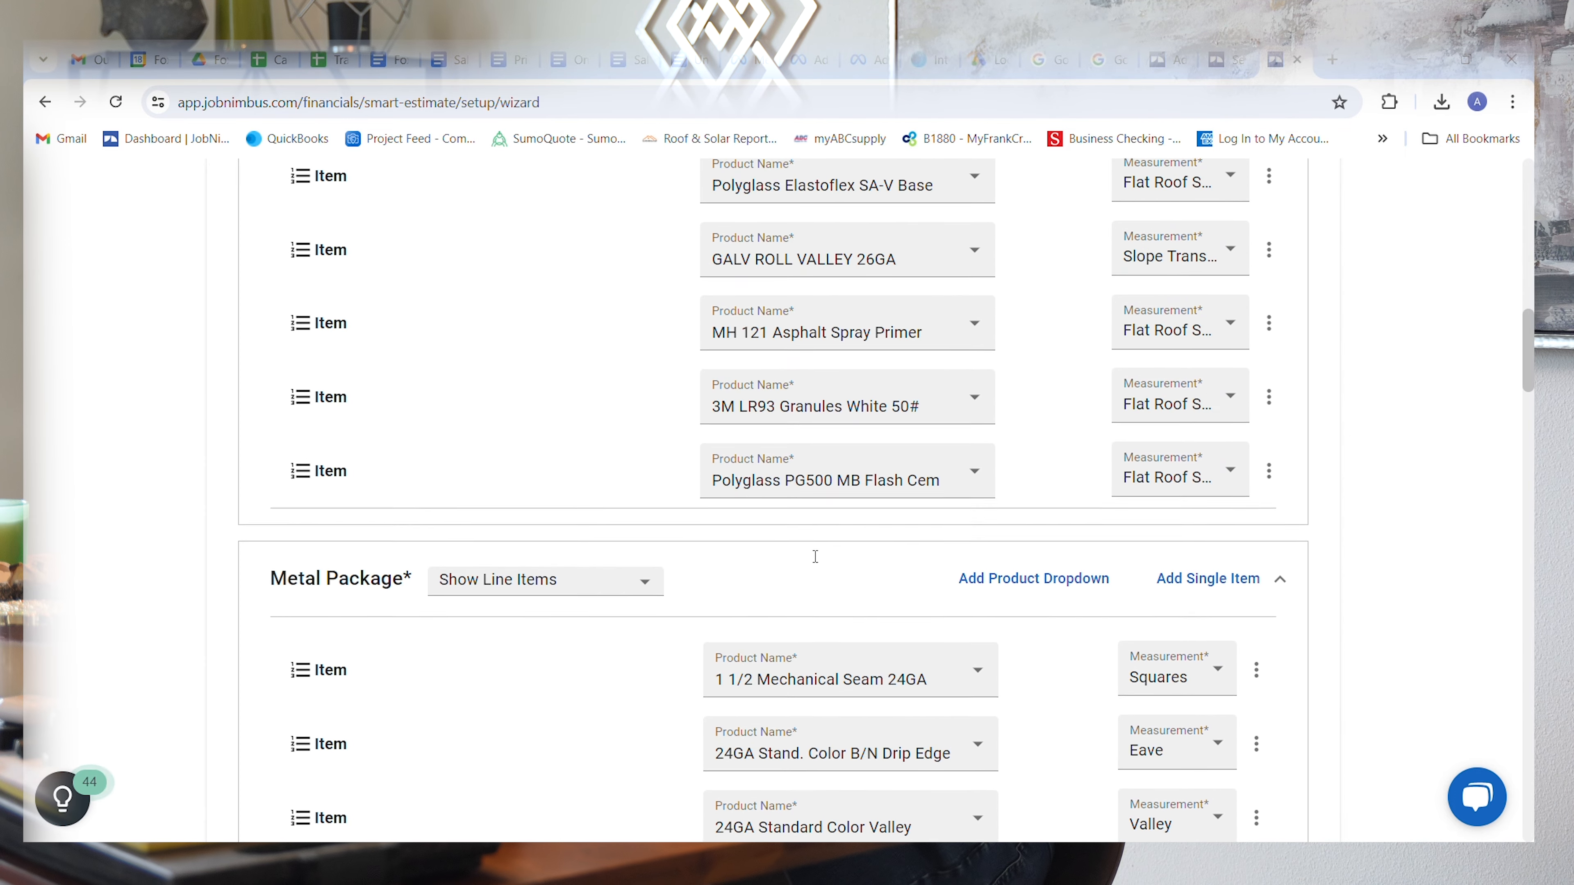
{"action": "scroll", "coordinate": [809, 553], "scroll_direction": "down", "scroll_amount": 20}
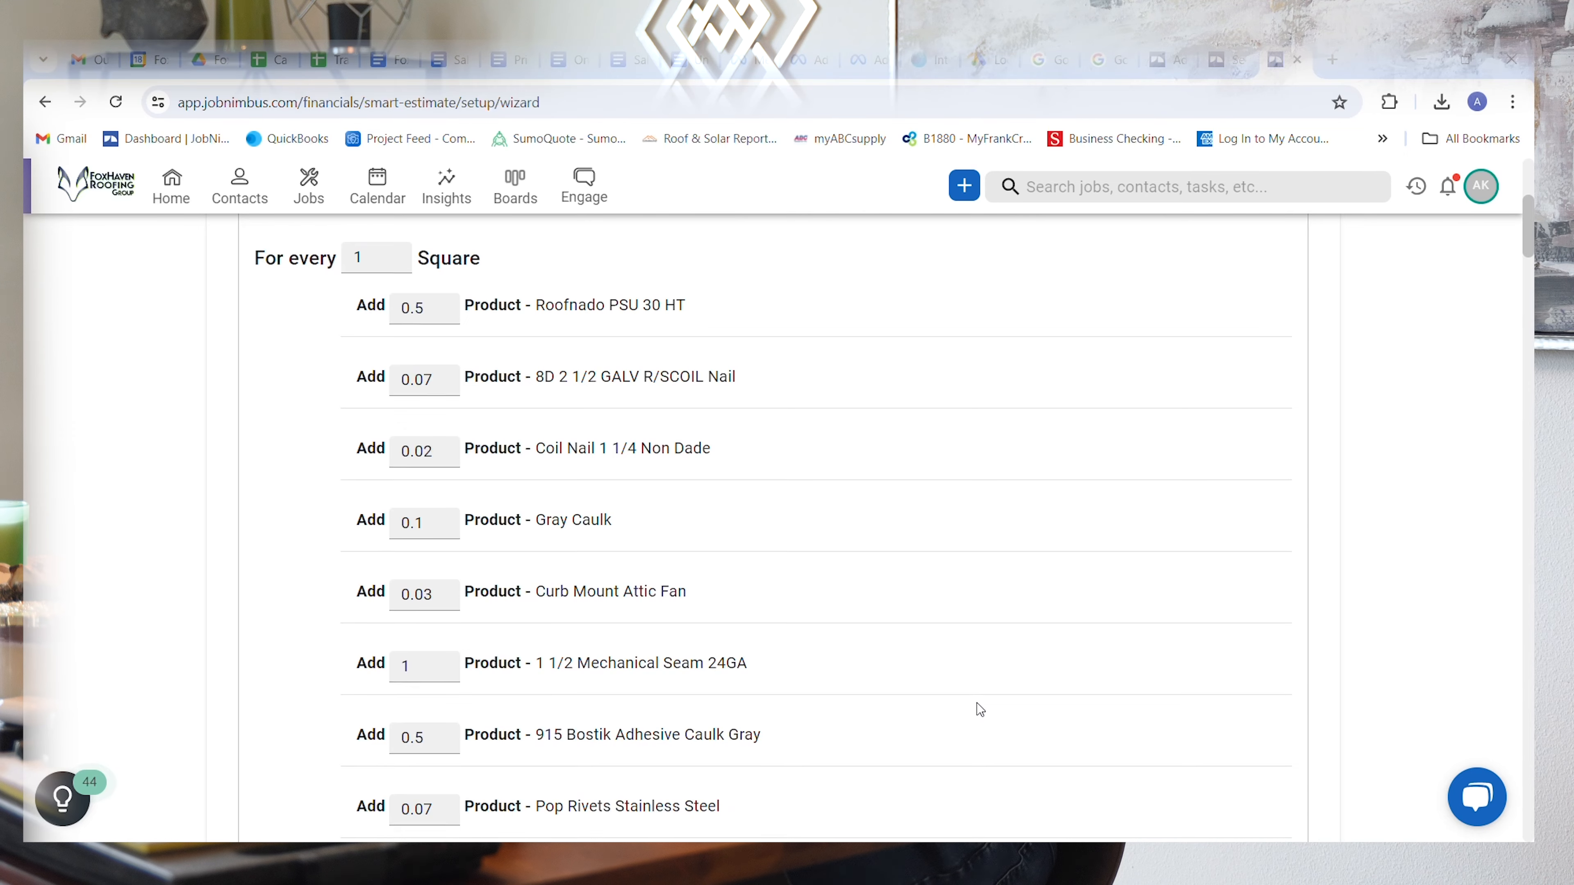
Step: Advance the Smart Estimate setup to the Quantities stage and review the product quantities added for every 1 square
{"action": "scroll", "coordinate": [980, 709], "scroll_direction": "up", "scroll_amount": 2}
{"action": "scroll", "coordinate": [980, 709], "scroll_direction": "down", "scroll_amount": 1}
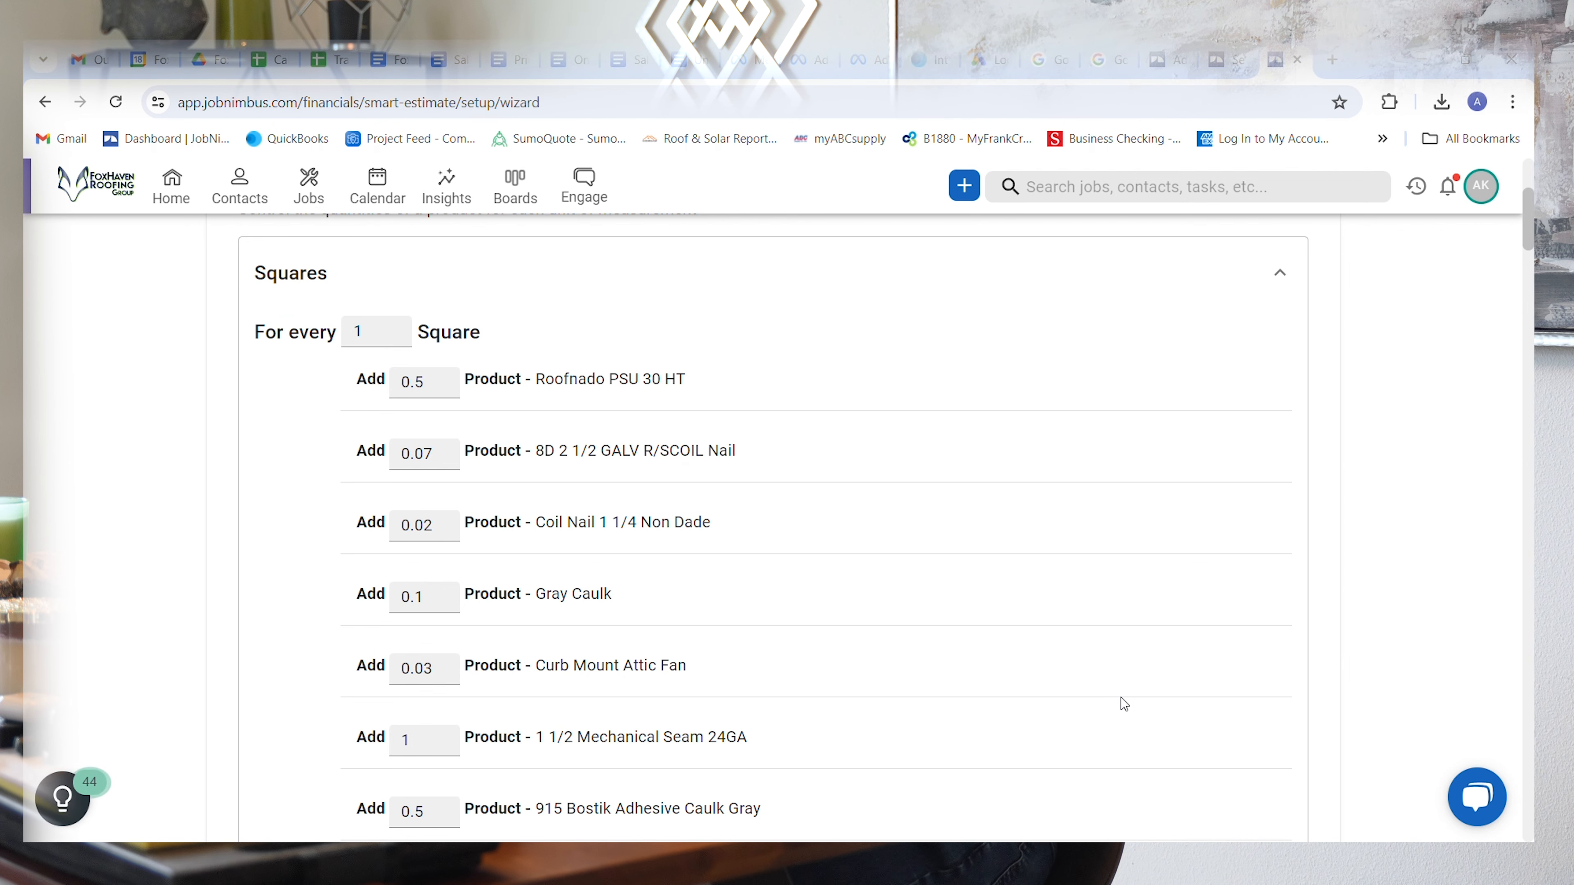
{"action": "scroll", "coordinate": [1123, 703], "scroll_direction": "down", "scroll_amount": 1}
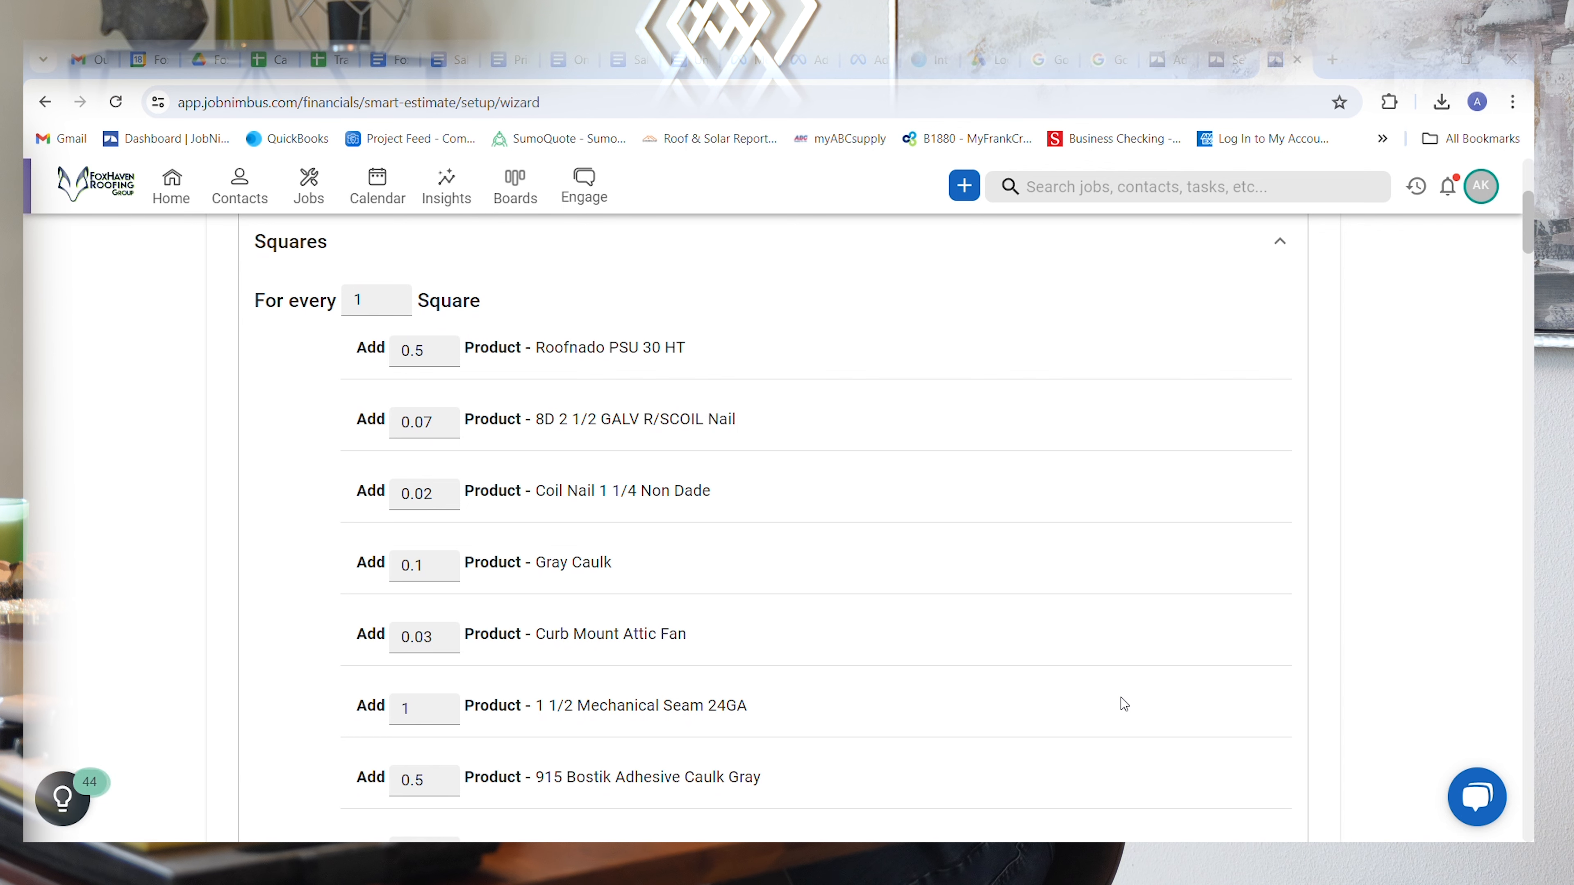
{"action": "scroll", "coordinate": [1124, 703], "scroll_direction": "down", "scroll_amount": 10}
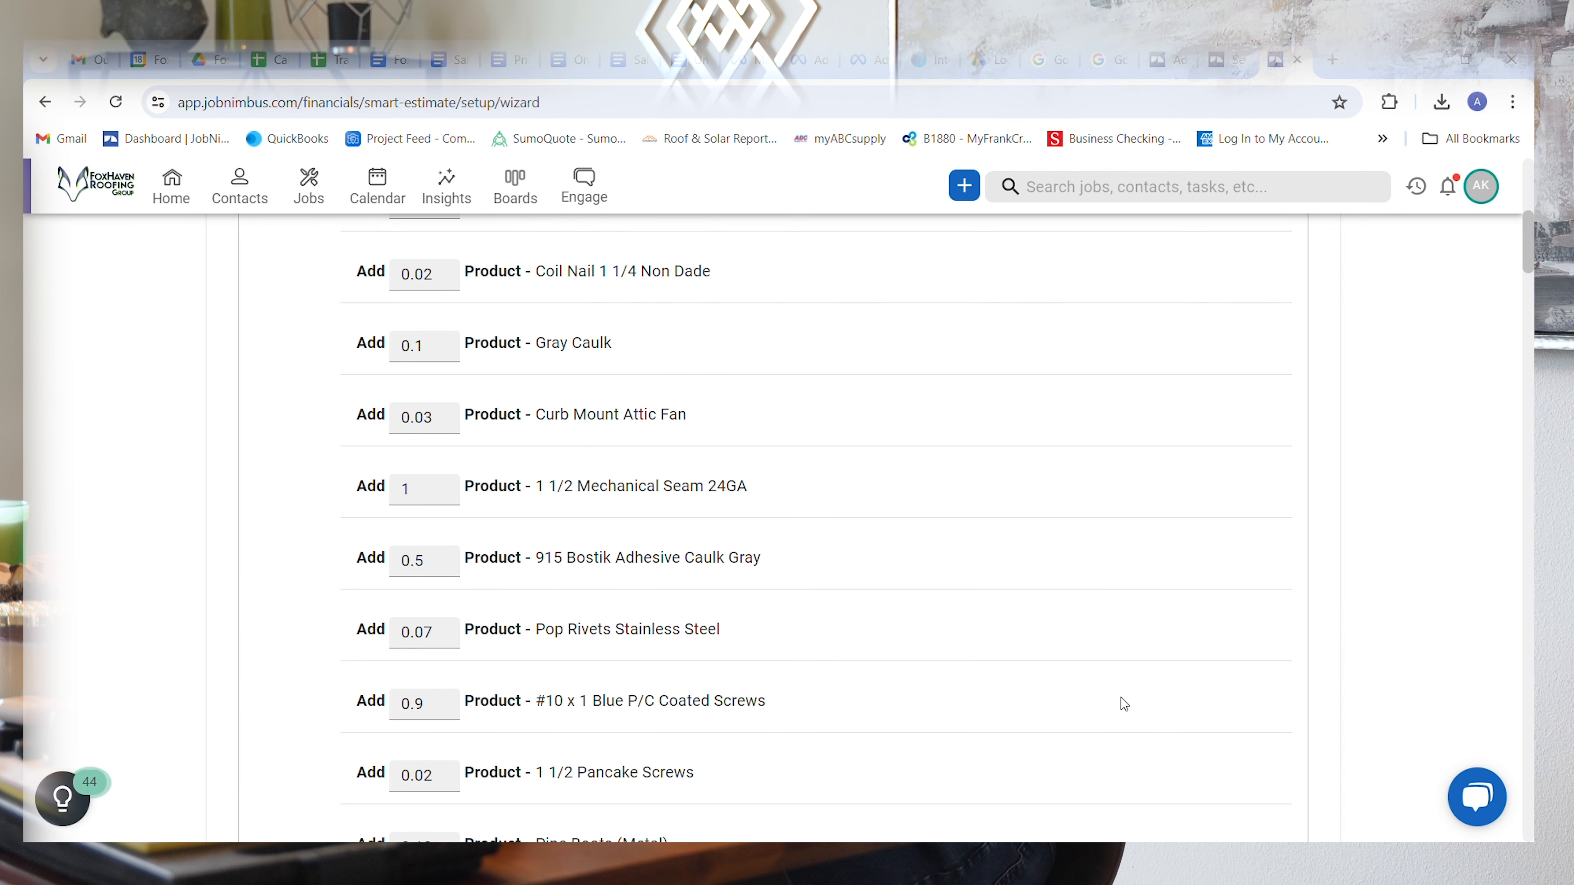
{"action": "scroll", "coordinate": [1123, 704], "scroll_direction": "down", "scroll_amount": 7}
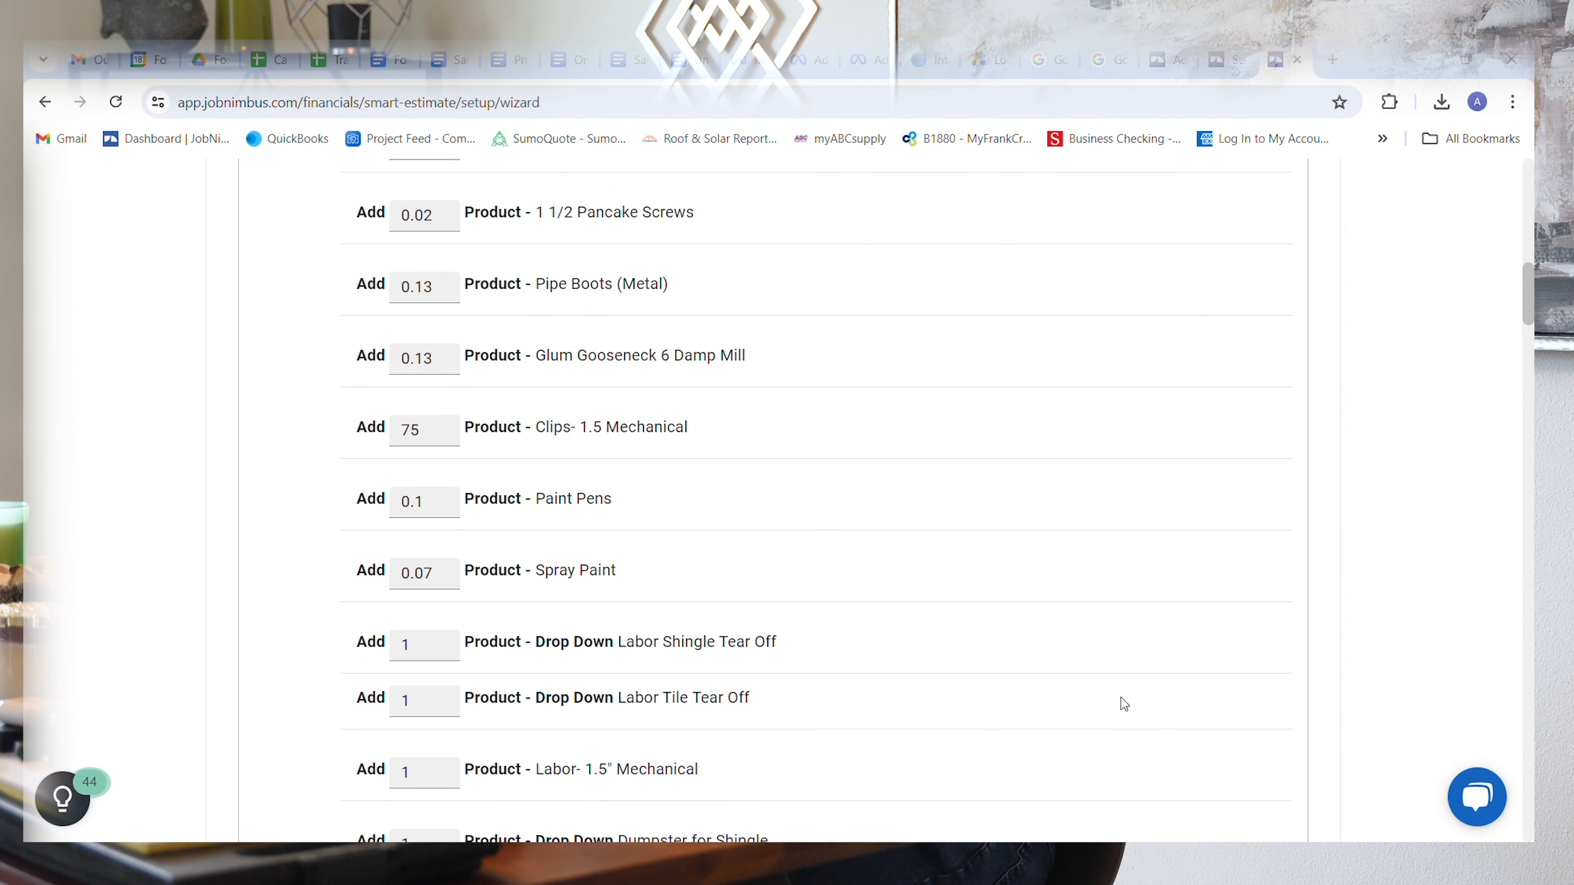
{"action": "scroll", "coordinate": [1124, 703], "scroll_direction": "down", "scroll_amount": 1}
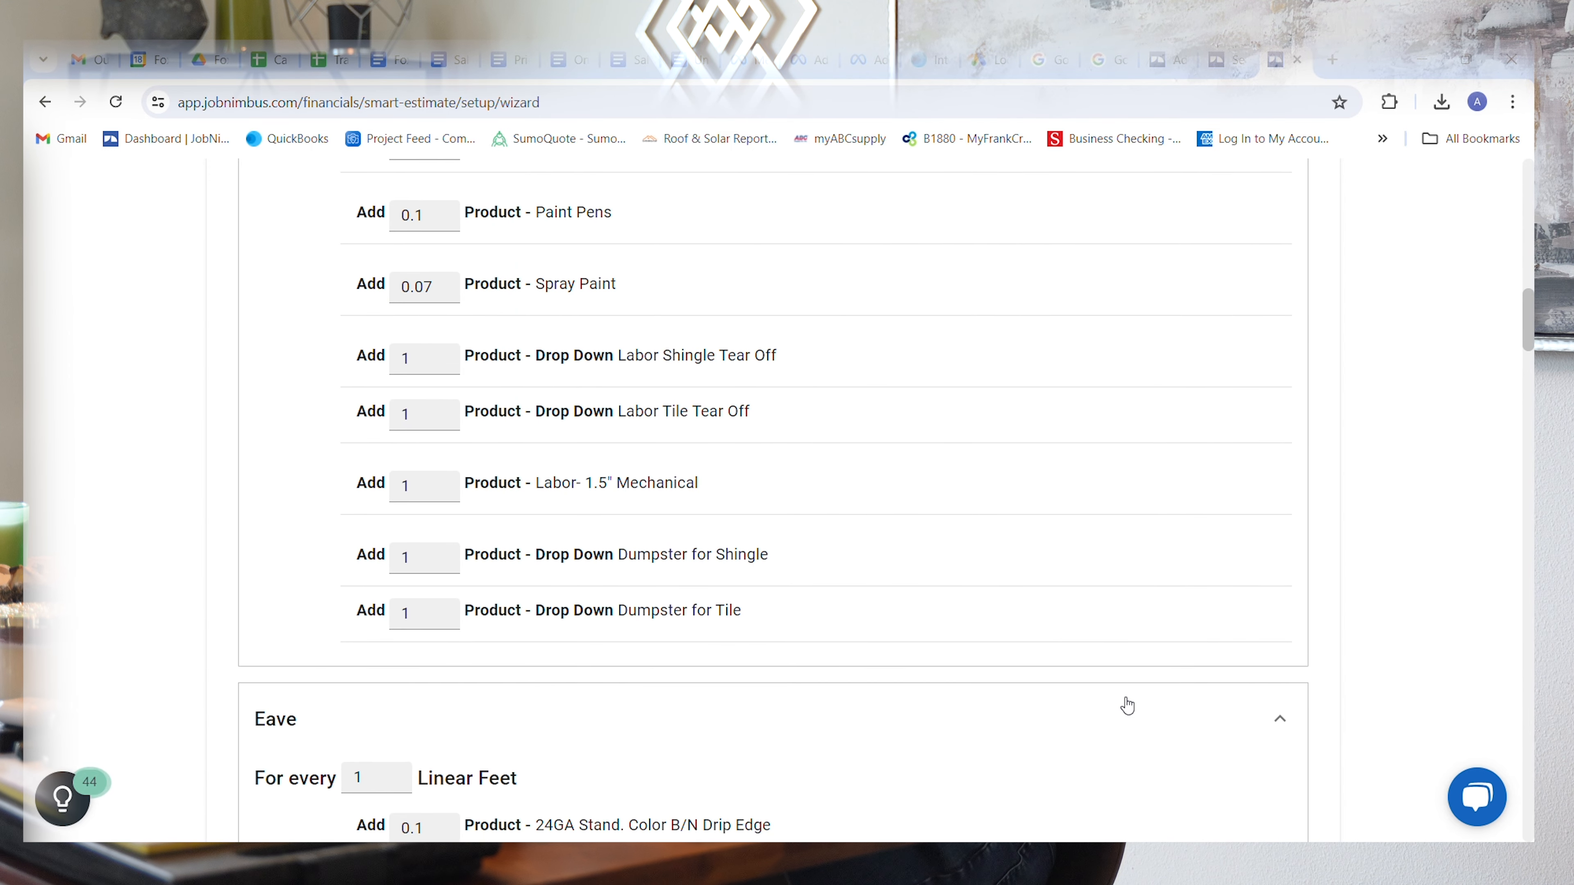
{"action": "scroll", "coordinate": [1126, 705], "scroll_direction": "up", "scroll_amount": 10}
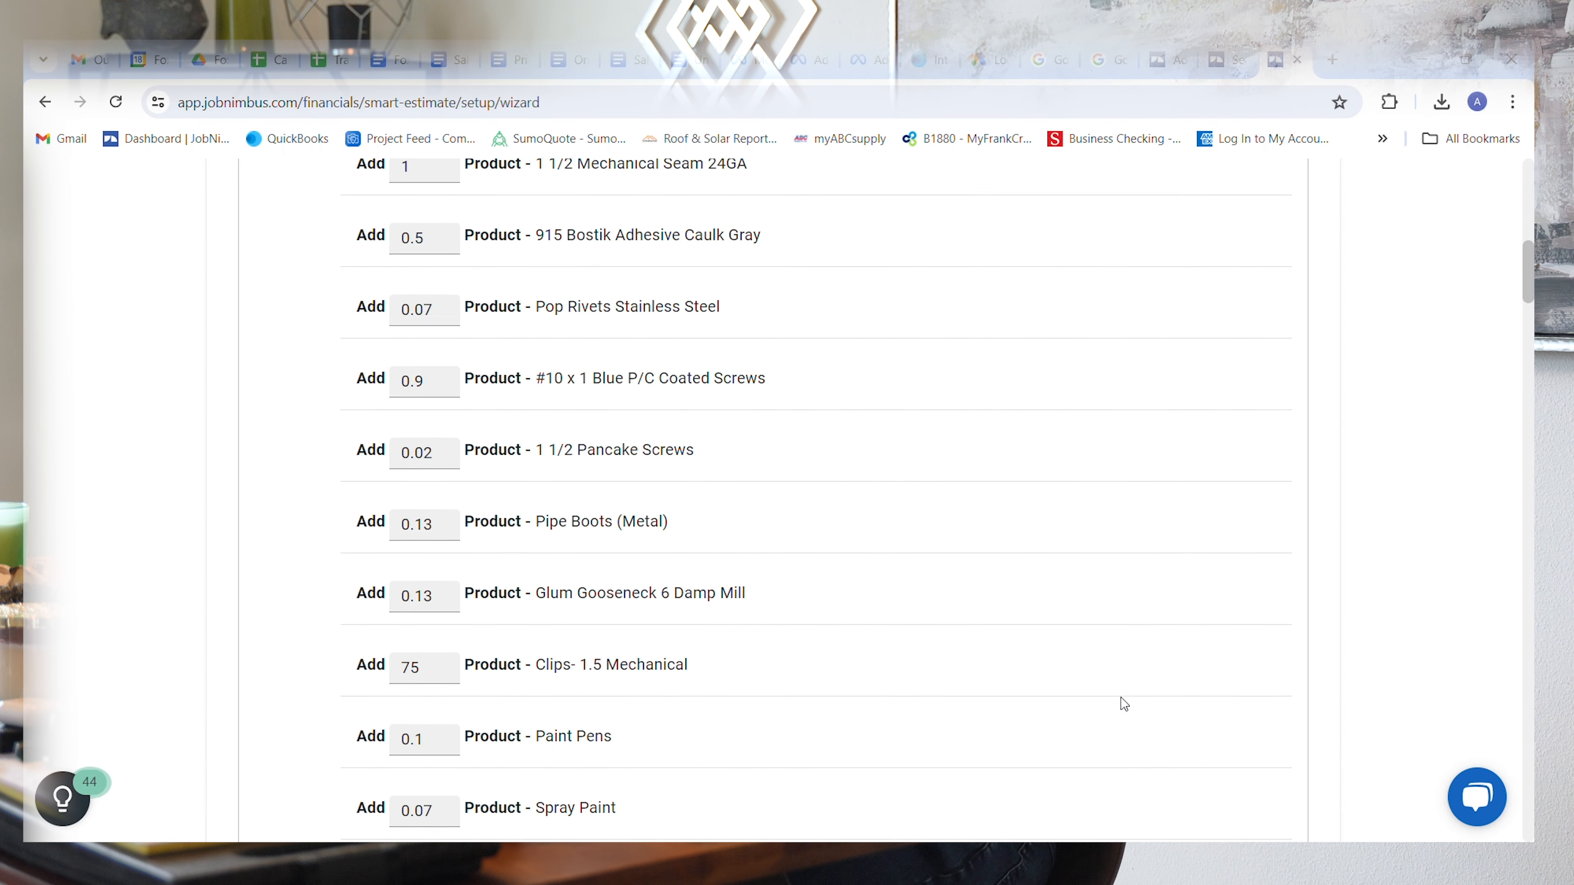
Step: Re-examine the Squares quantities from Roofnado PSU 30 HT downward, singling out the 1 1/2 Mechanical Seam 24GA product
{"action": "scroll", "coordinate": [1124, 703], "scroll_direction": "up", "scroll_amount": 9}
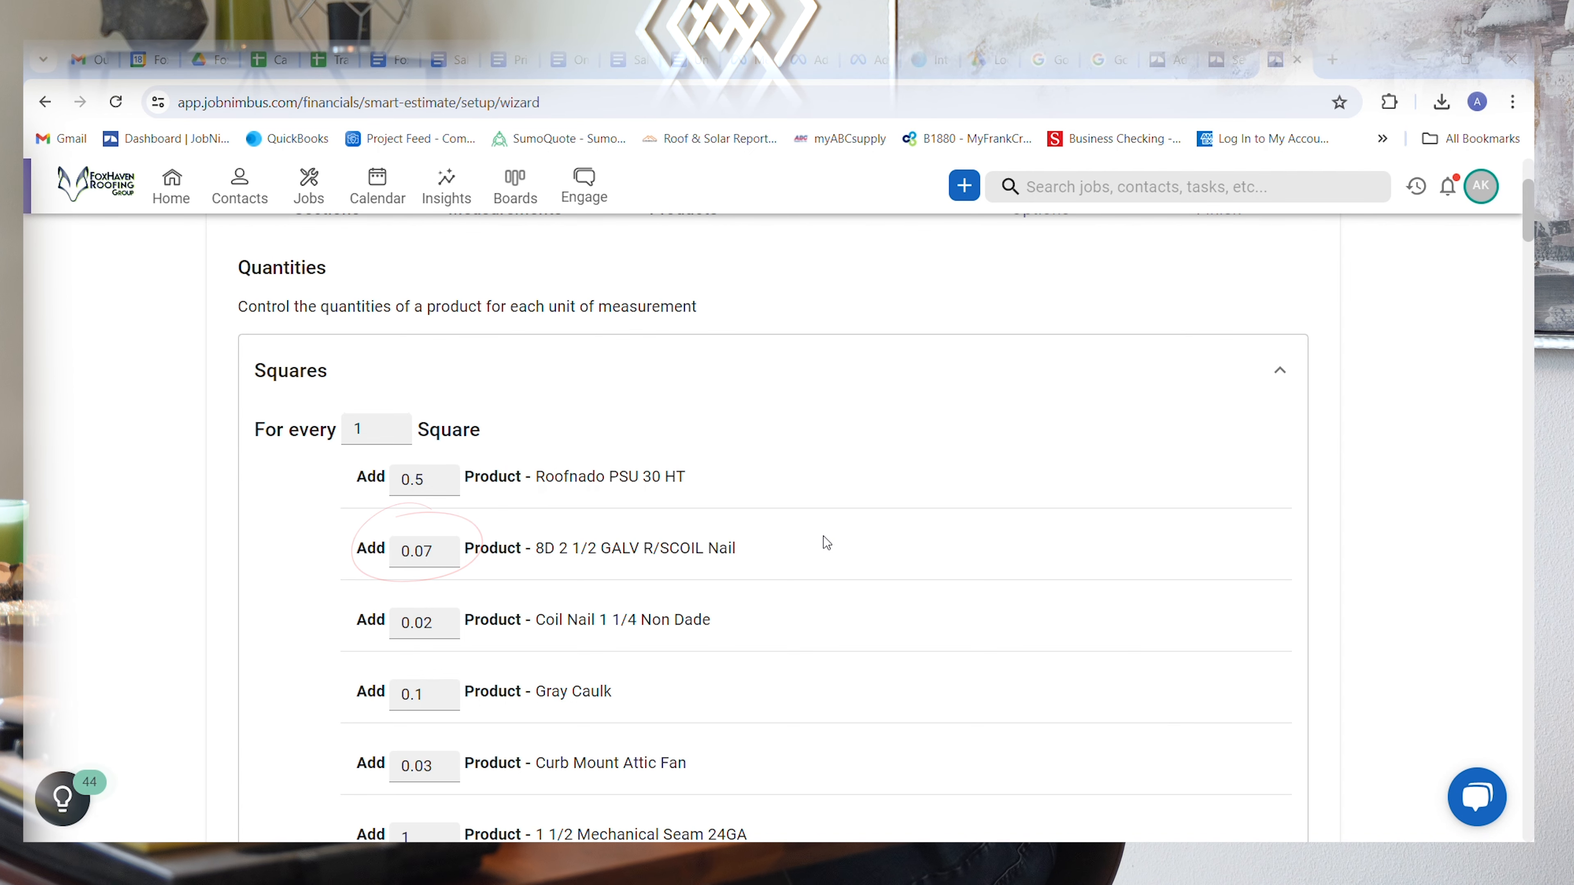
{"action": "scroll", "coordinate": [827, 543], "scroll_direction": "down", "scroll_amount": 1}
{"action": "scroll", "coordinate": [827, 543], "scroll_direction": "down", "scroll_amount": 5}
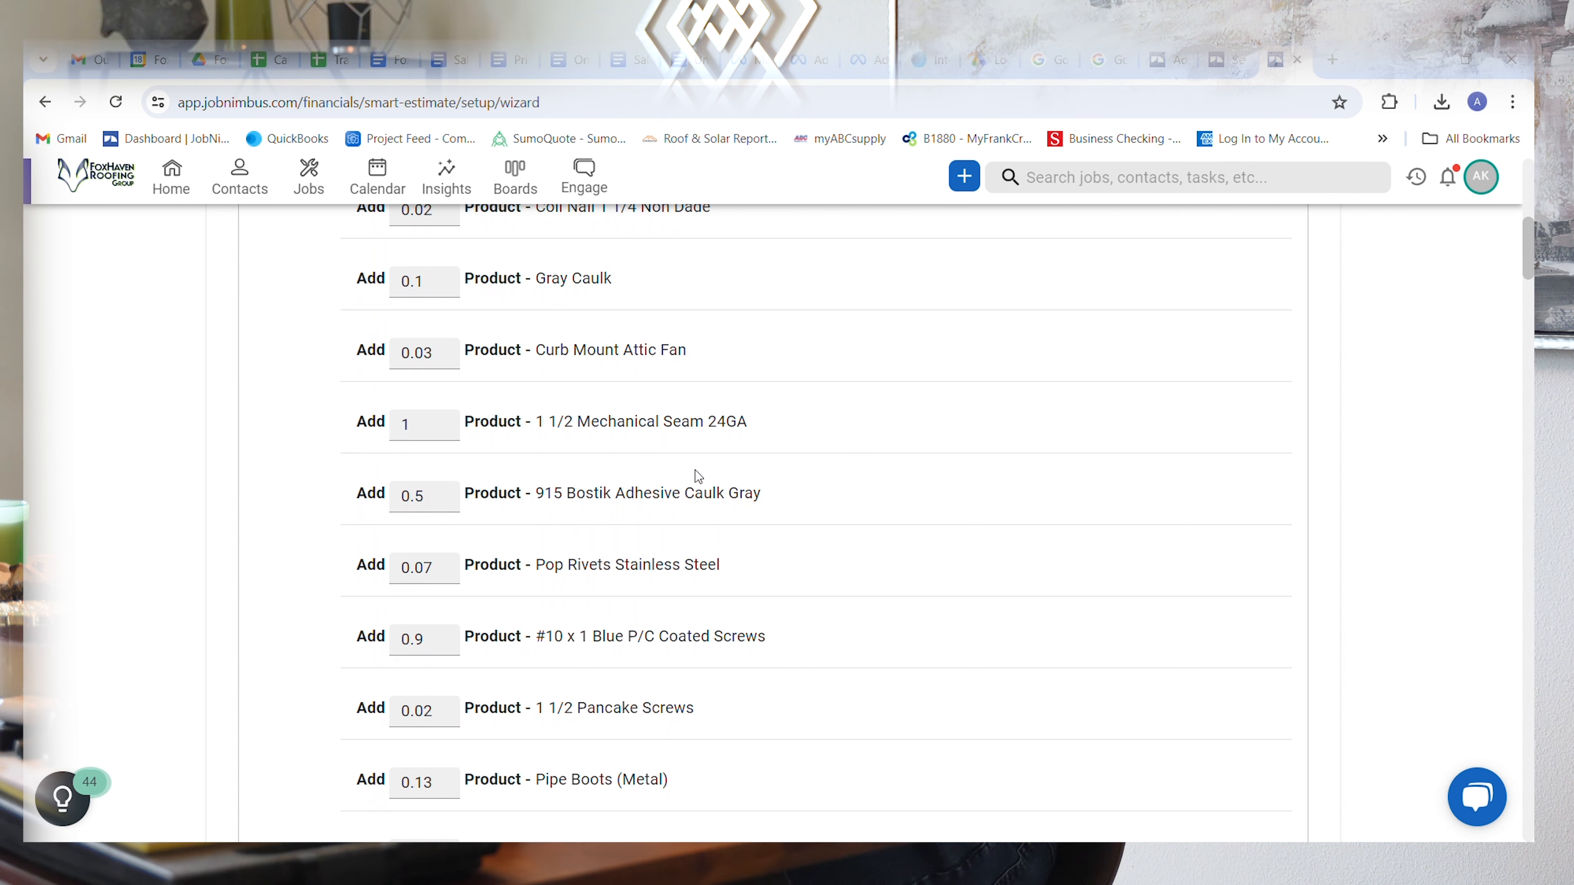
{"action": "left_click_drag", "start_coordinate": [543, 426], "coordinate": [750, 414]}
{"action": "left_click", "coordinate": [759, 425]}
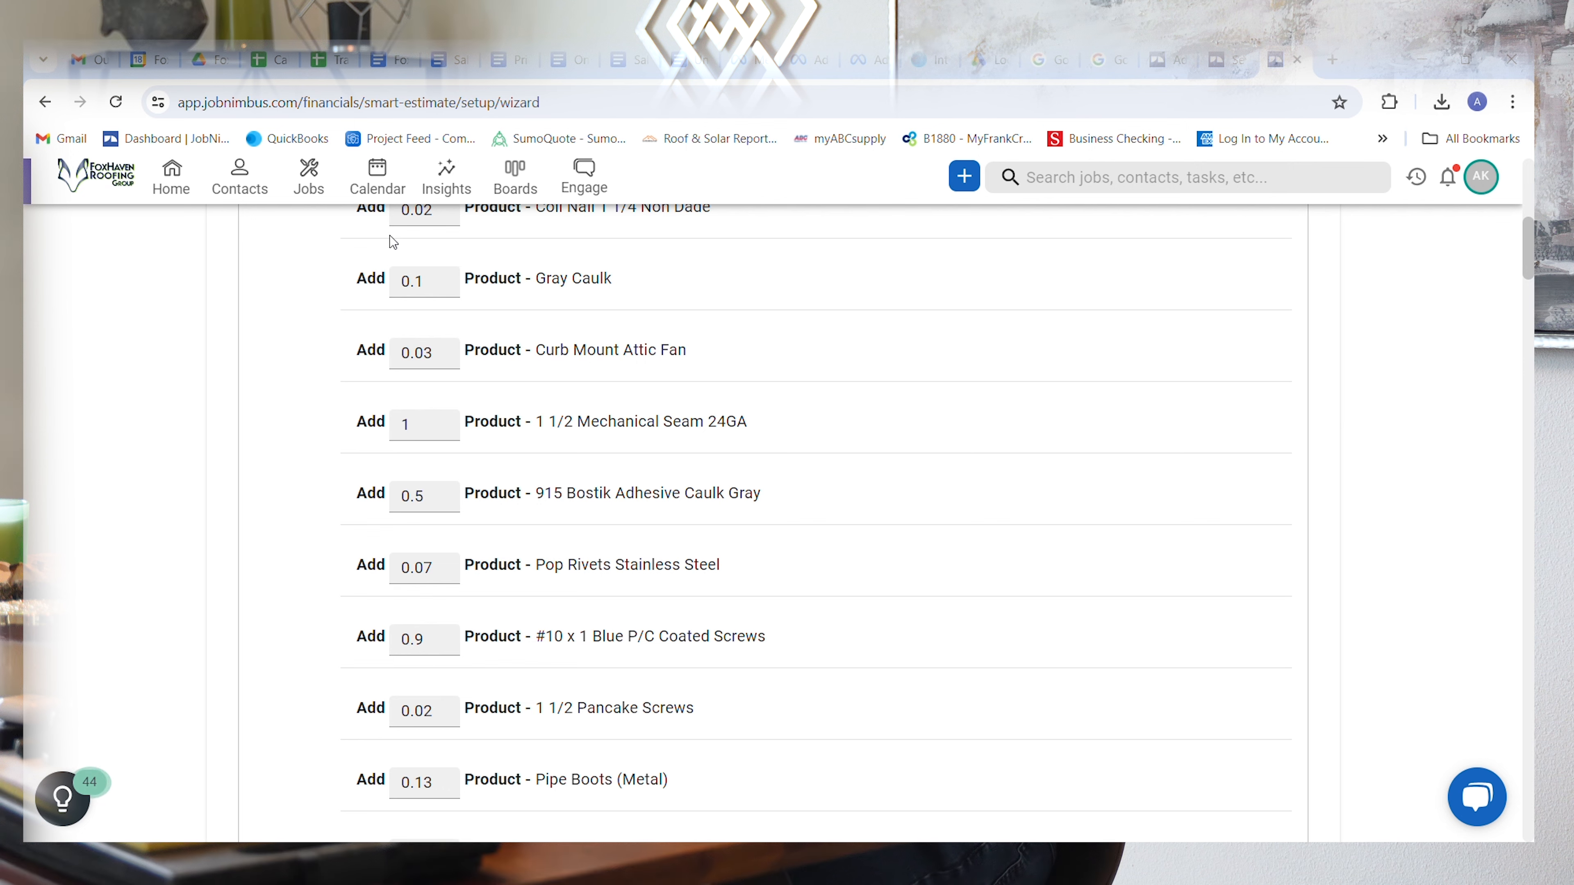
{"action": "scroll", "coordinate": [829, 610], "scroll_direction": "down", "scroll_amount": 1}
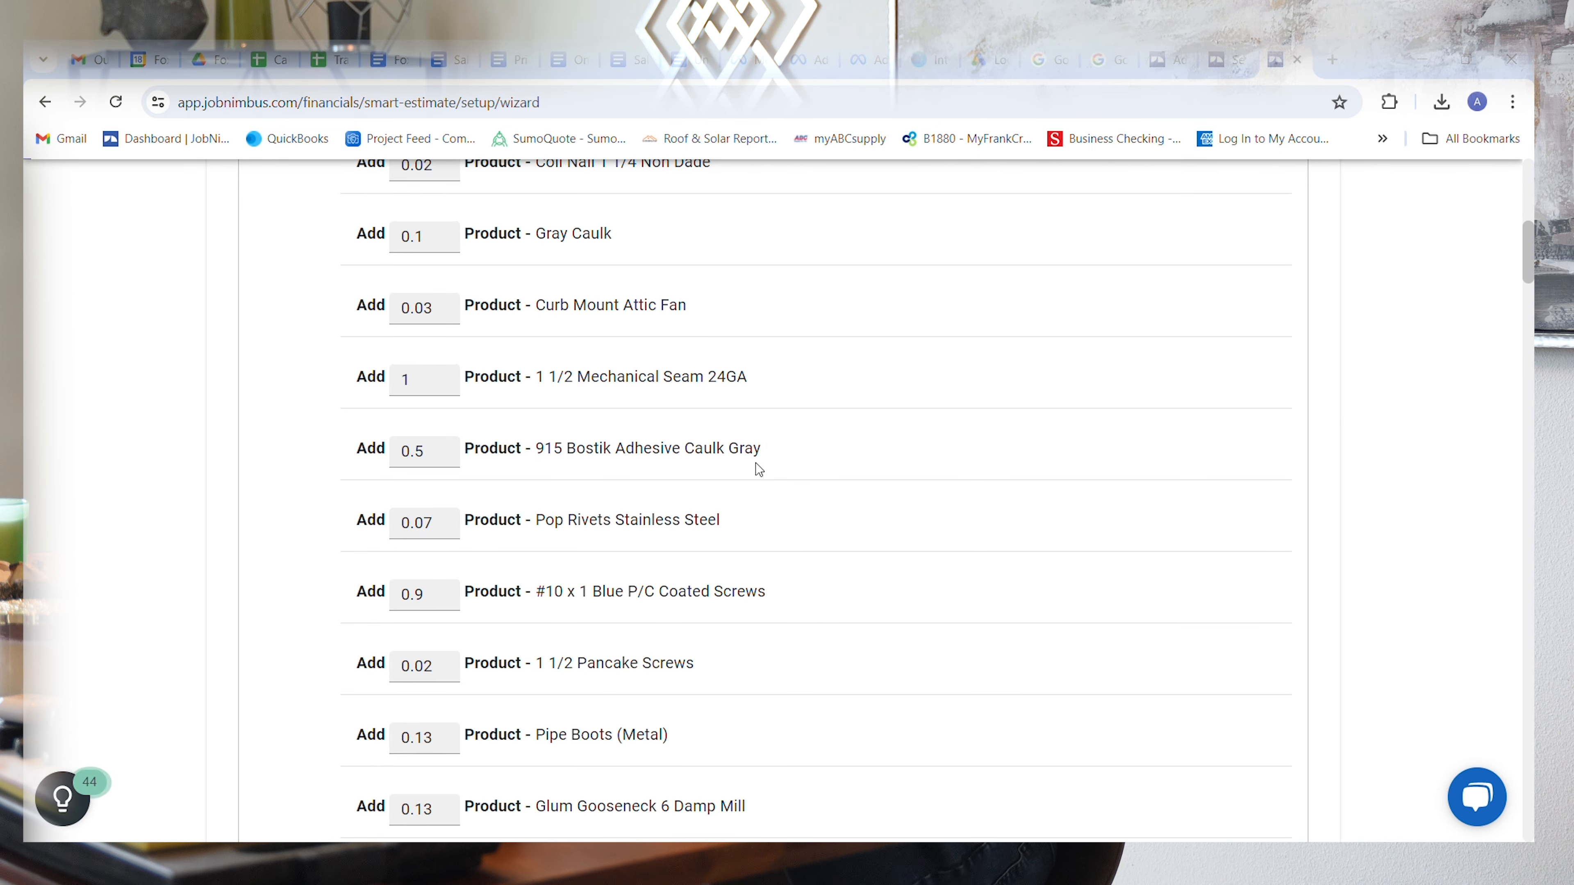